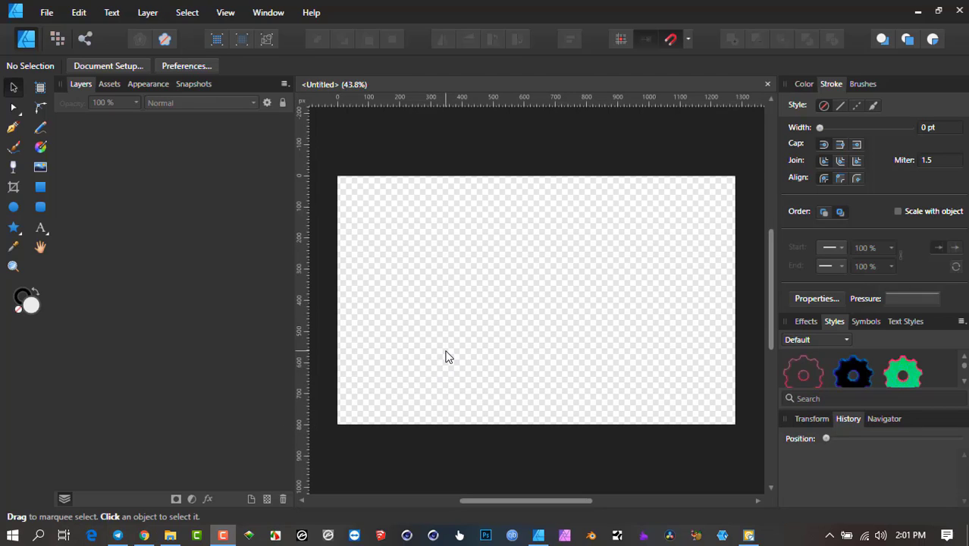
Drag the Layers panel divider left to give the blank Affinity Designer canvas more room.
scroll(478, 326, "down", 2)
scroll(486, 307, "up", 2)
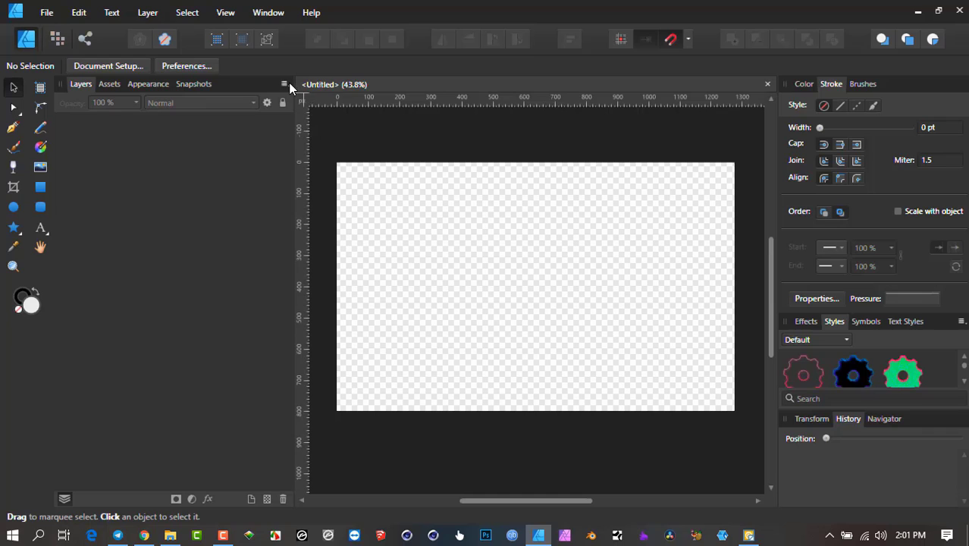
left_click_drag(294, 84, 235, 89)
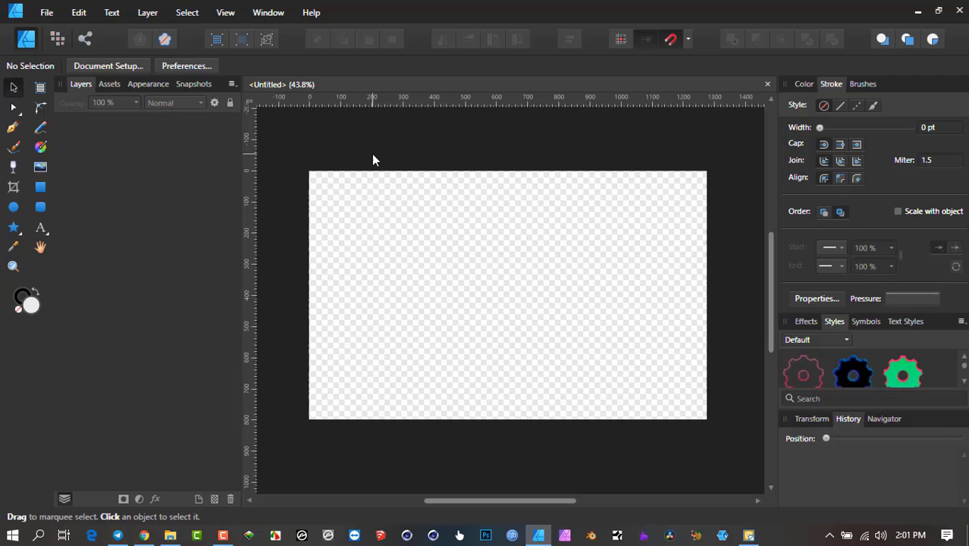
mouse_move(145, 536)
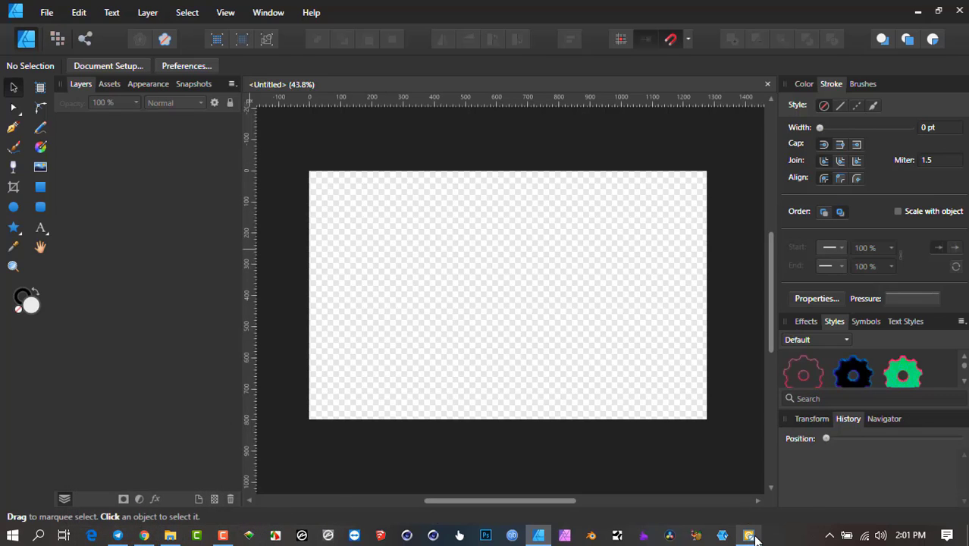
mouse_move(749, 535)
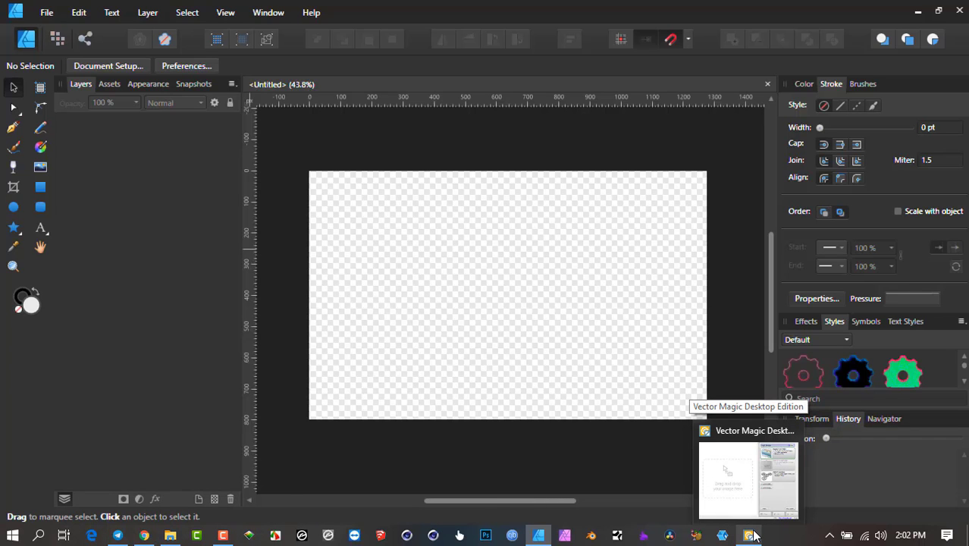
Bring Vector Magic forward, shift its window right, and open the Client Logo Export folder.
left_click(750, 535)
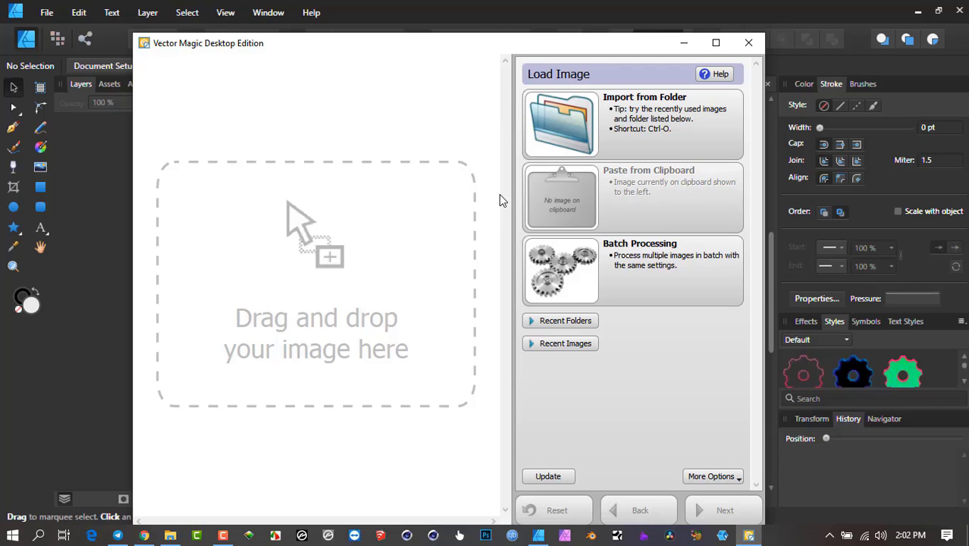
left_click_drag(415, 45, 523, 32)
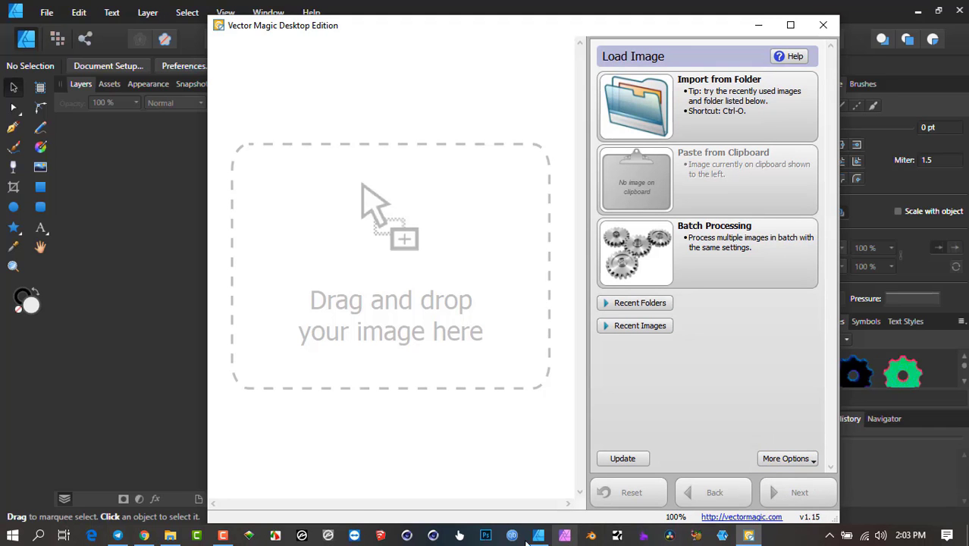
left_click(170, 535)
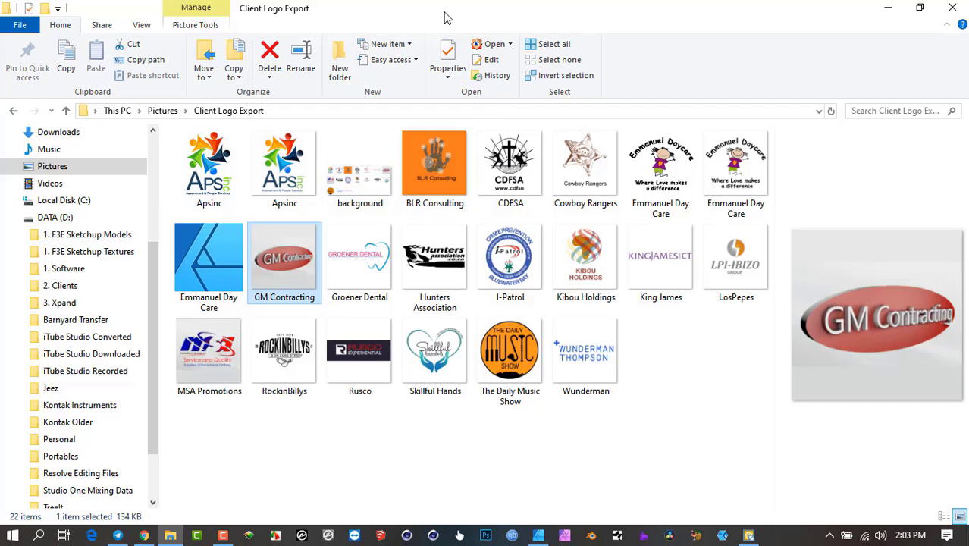
Move the Explorer window aside and drop Groener Dental.png onto Vector Magic to load it.
left_click_drag(477, 21, 520, 45)
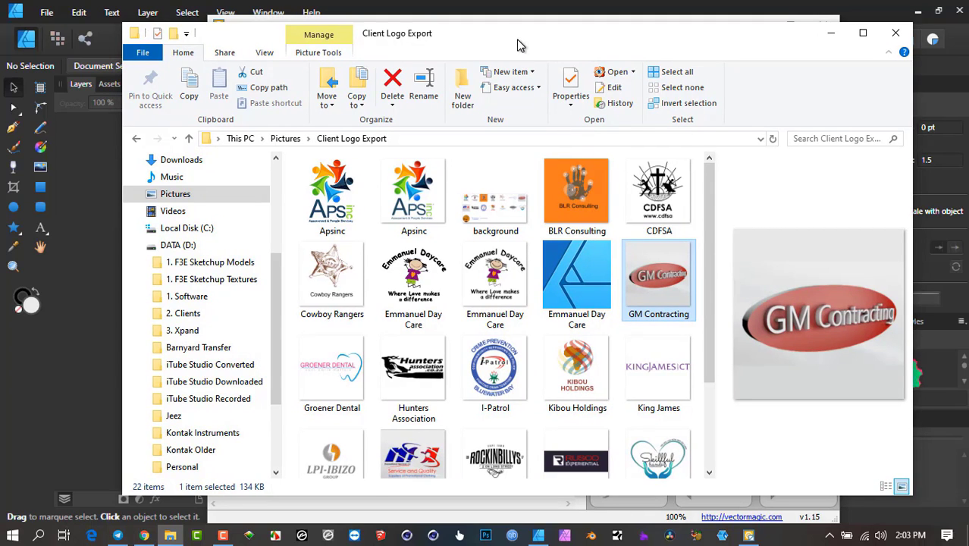
left_click_drag(520, 45, 543, 44)
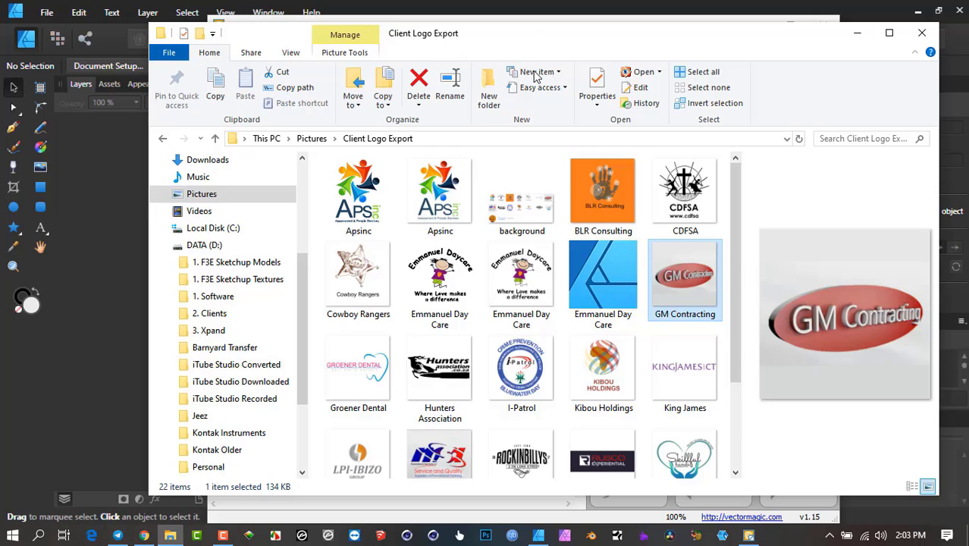
left_click_drag(454, 46, 879, 24)
left_click_drag(772, 345, 488, 284)
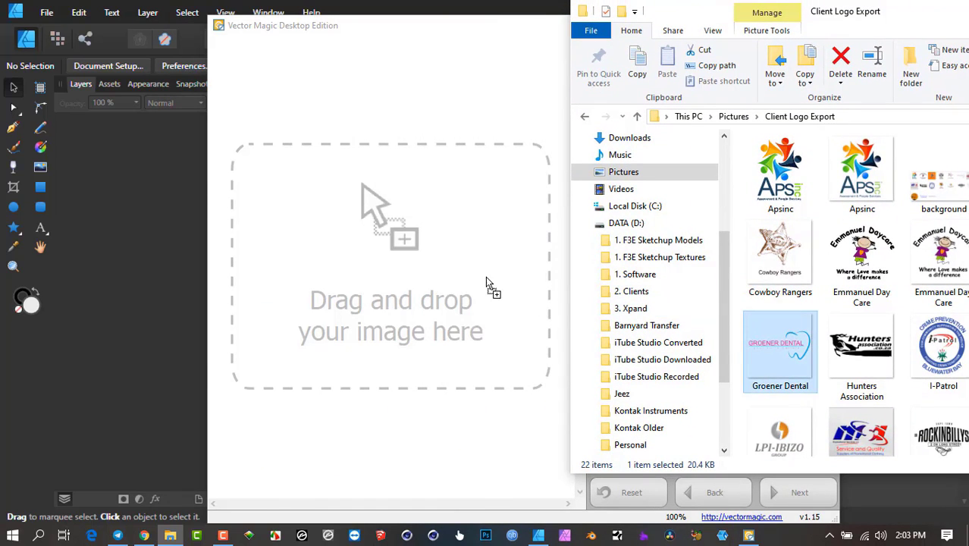
left_click_drag(404, 264, 386, 262)
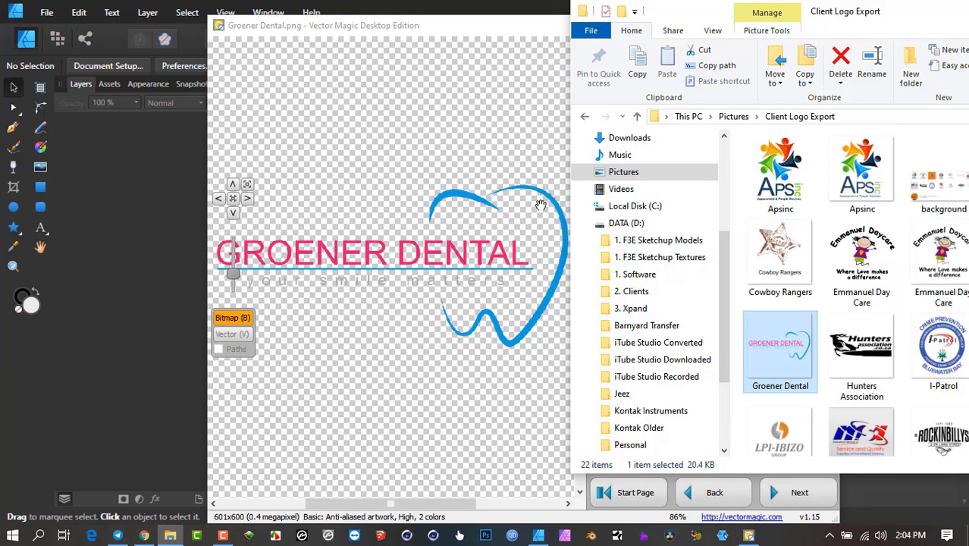
Maximize Vector Magic and center the Groener Dental logo in the preview.
left_click(494, 208)
scroll(514, 212, "down", 3)
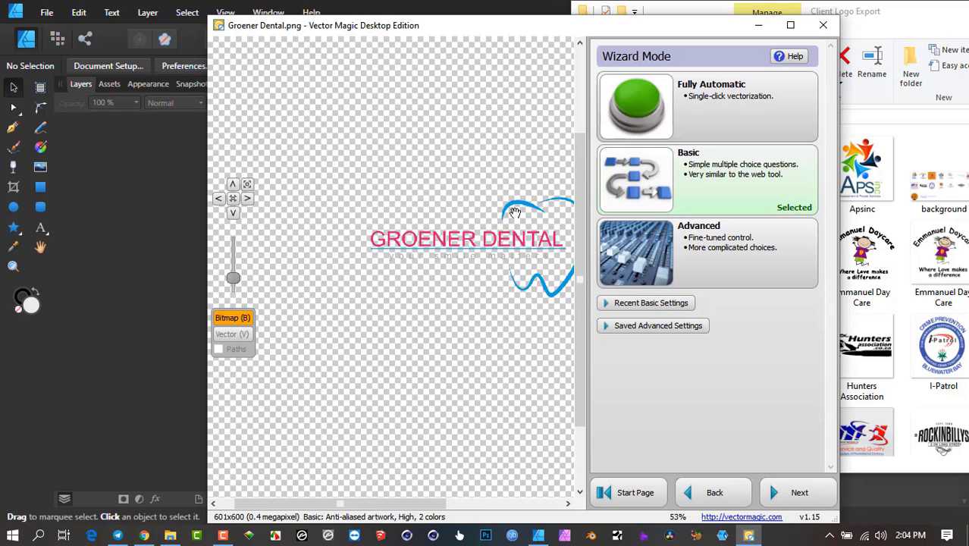
left_click_drag(515, 212, 451, 221)
scroll(451, 226, "up", 2)
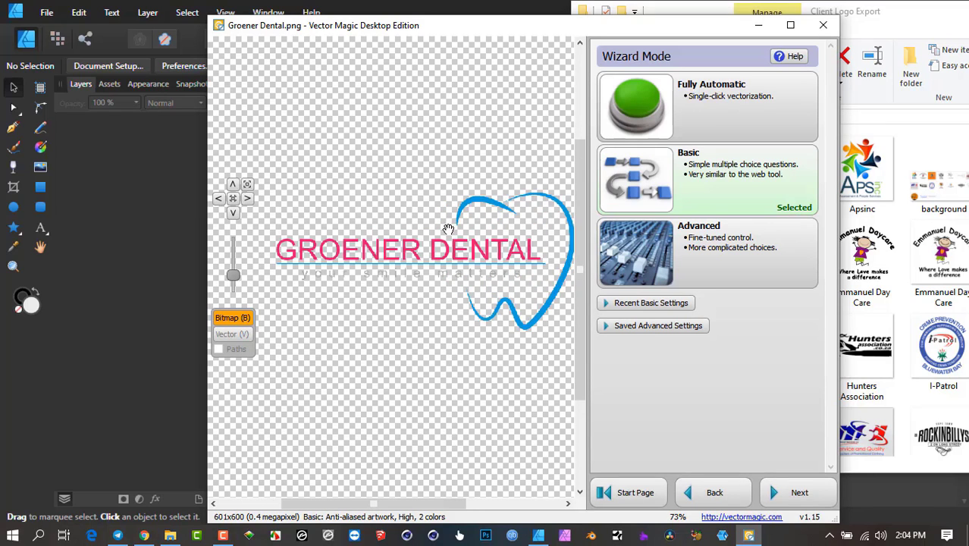
left_click(789, 25)
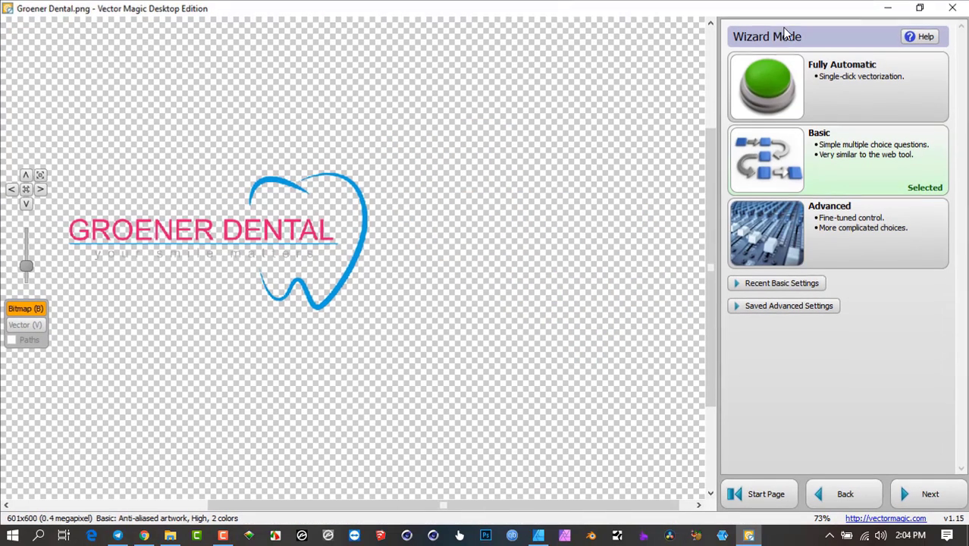
left_click_drag(360, 220, 519, 236)
scroll(525, 252, "up", 2)
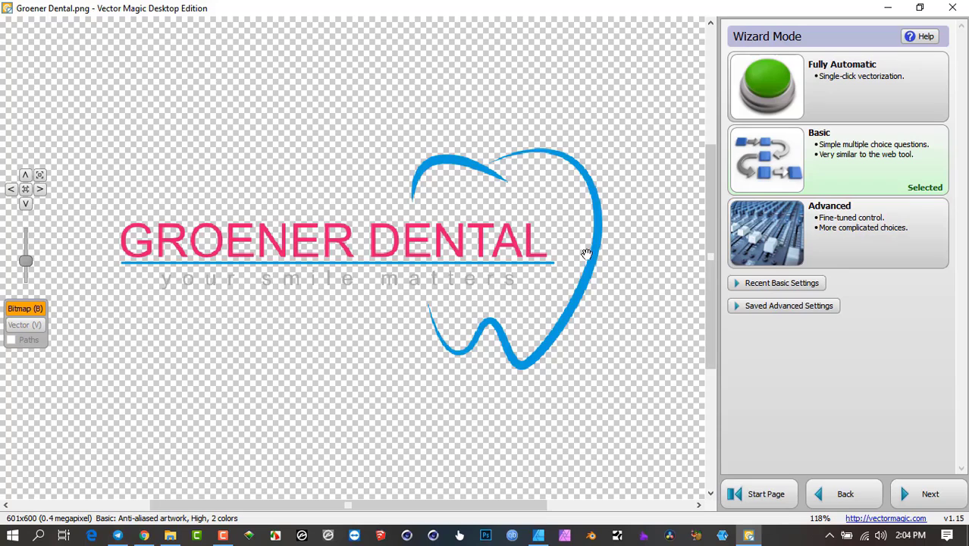
Vectorize the Groener Dental logo with Fully Automatic and zoom into the tagline lettering.
left_click(785, 85)
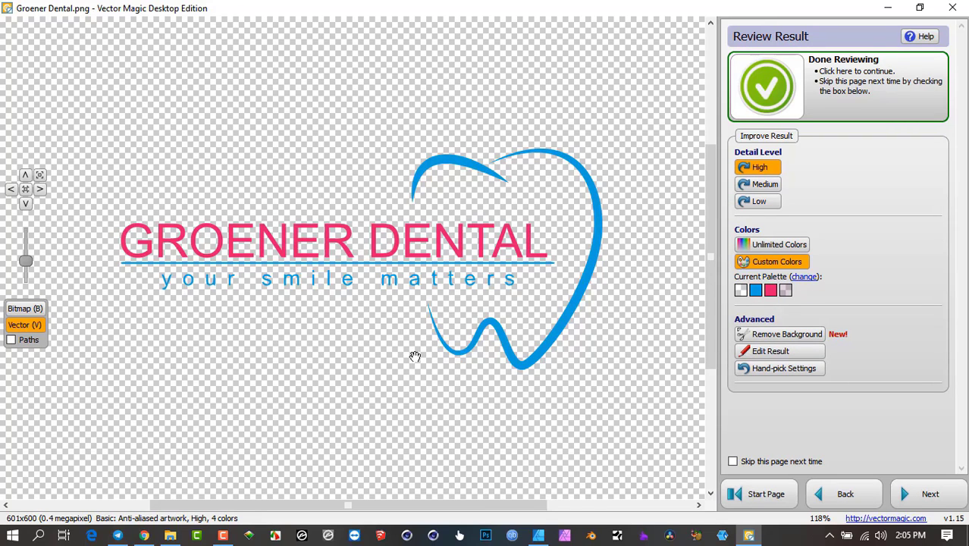
scroll(435, 282, "up", 5)
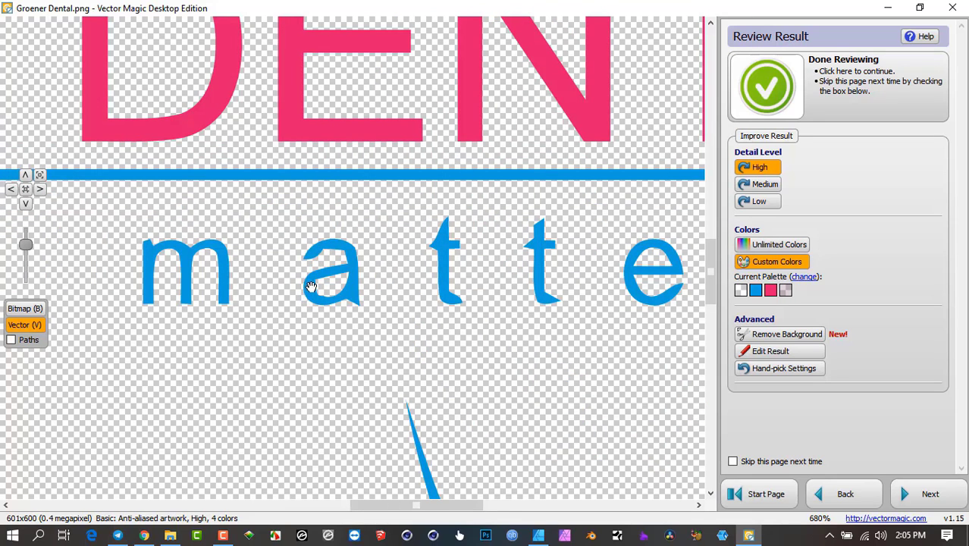
scroll(387, 267, "up", 1)
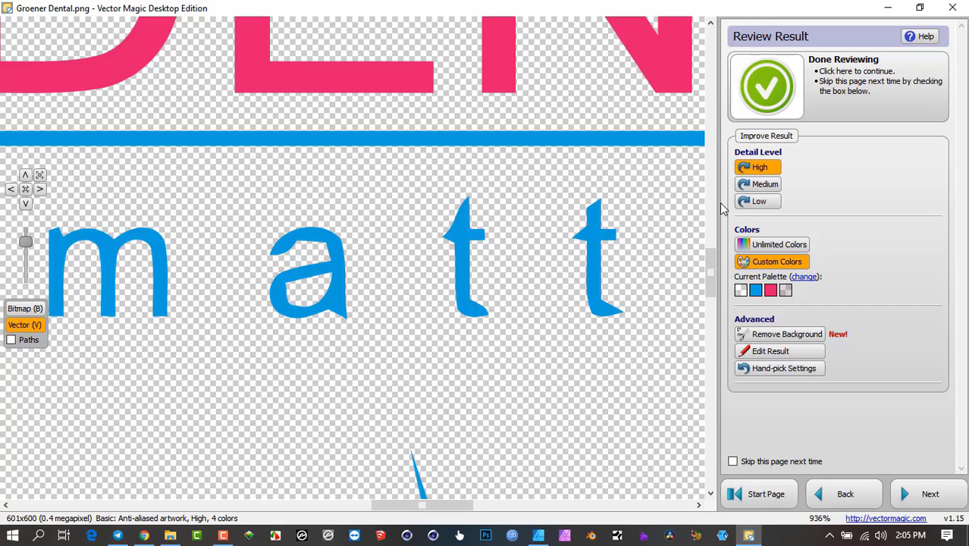
Re-trace the logo at Medium, then Low, then back at High detail, and pan over the lettering.
left_click(748, 184)
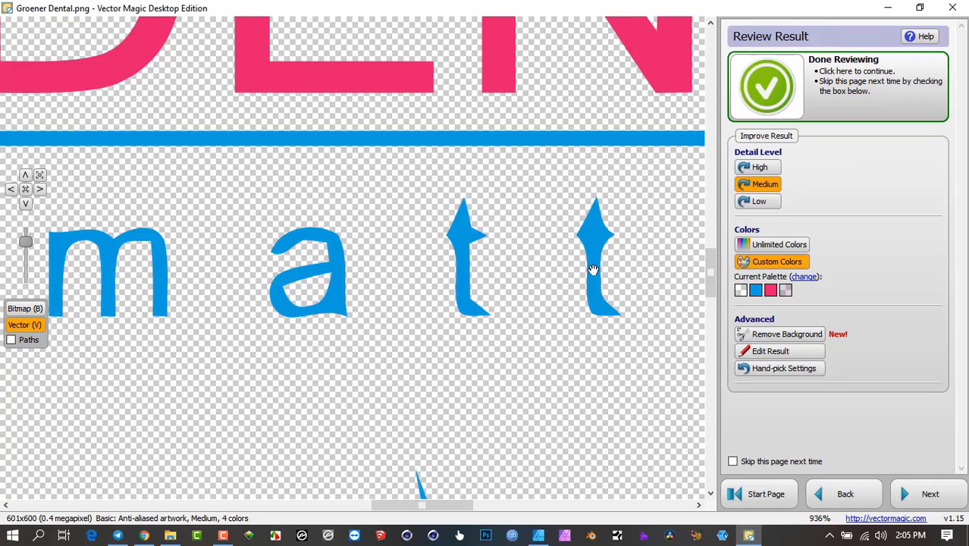
left_click(754, 200)
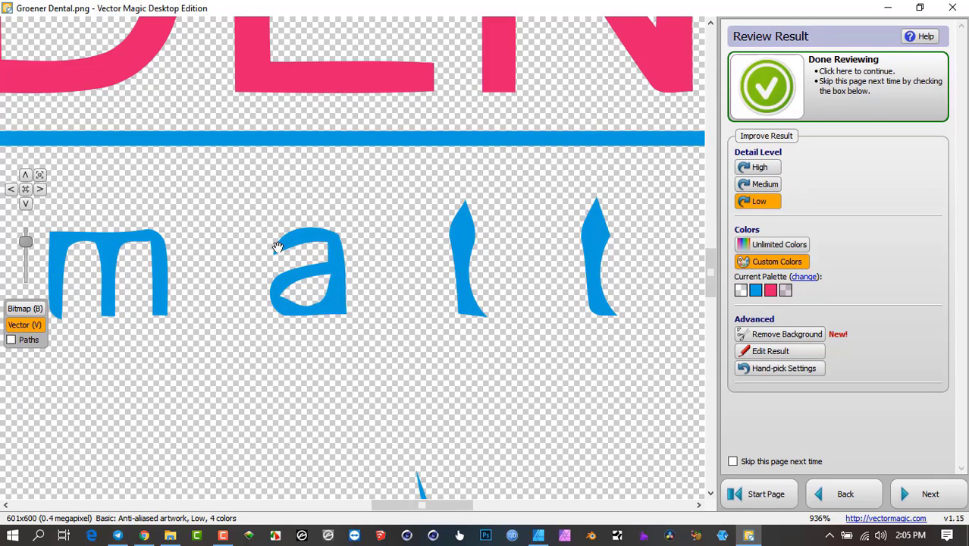
left_click(760, 168)
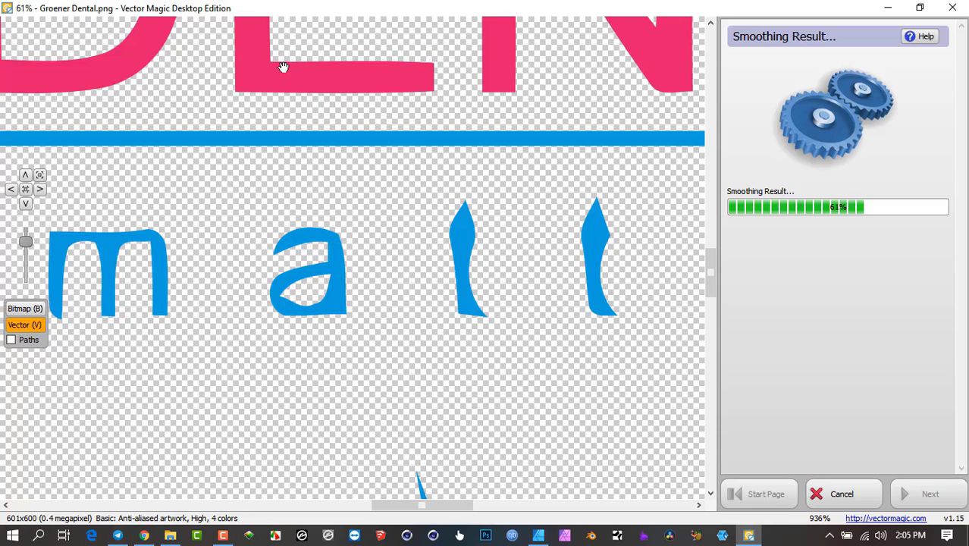
left_click_drag(327, 71, 359, 180)
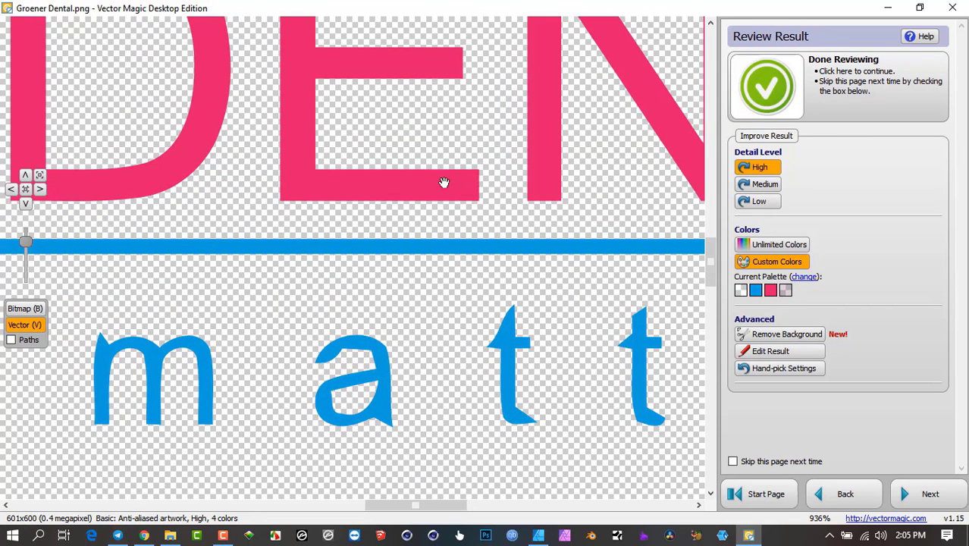
scroll(452, 182, "down", 2)
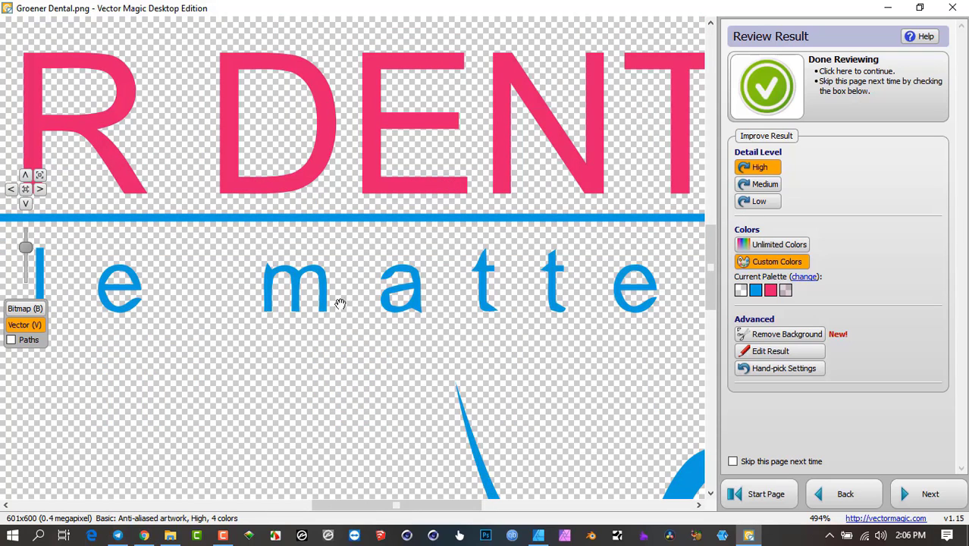
scroll(338, 301, "down", 2)
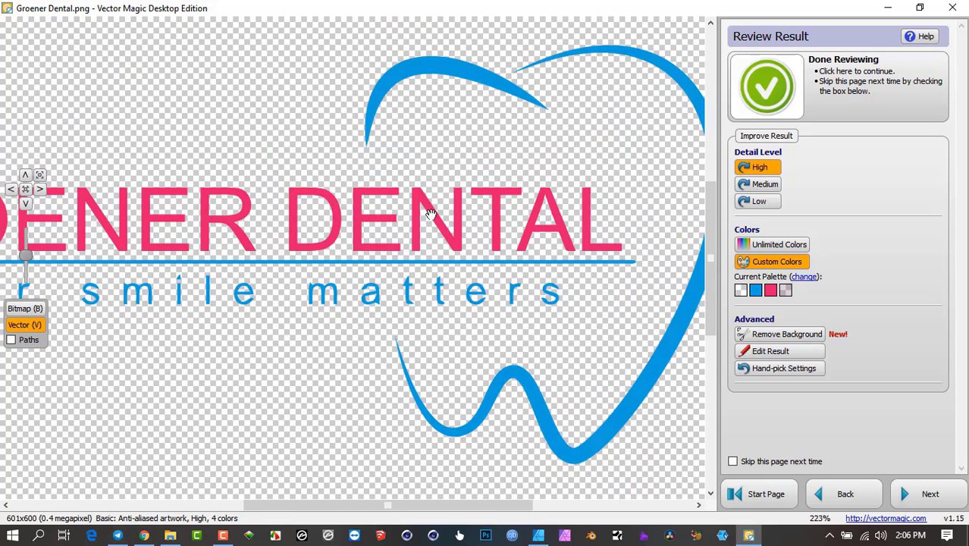
left_click_drag(528, 173, 440, 176)
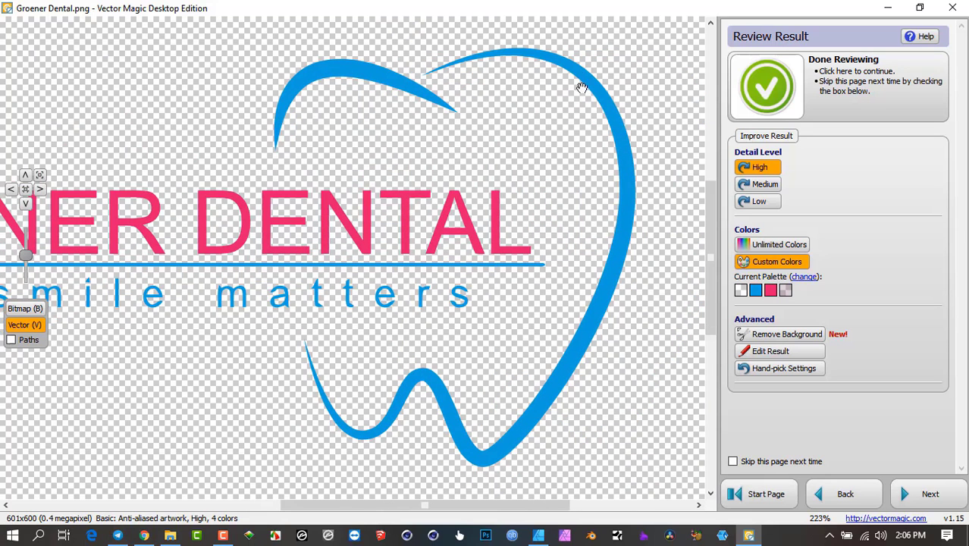
left_click(25, 315)
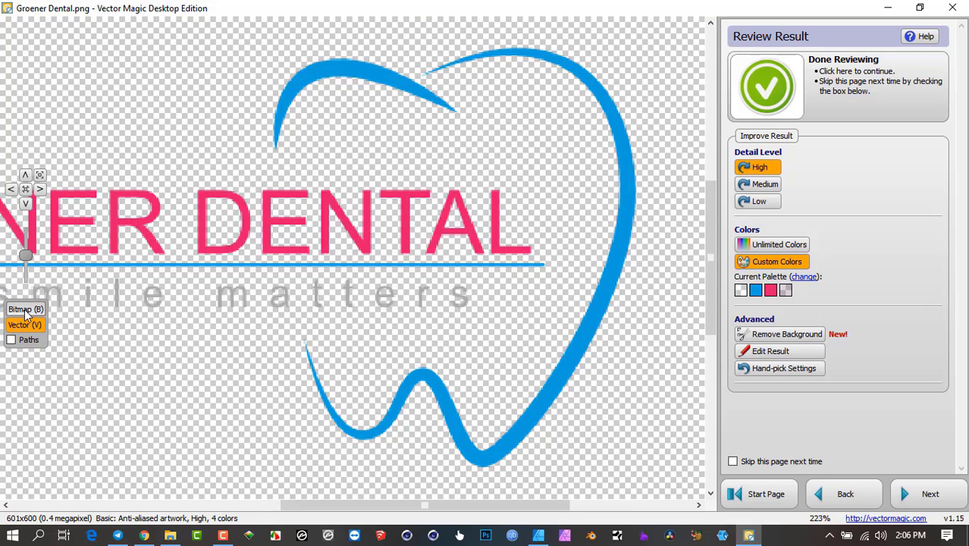
scroll(553, 162, "up", 2)
left_click_drag(554, 162, 358, 329)
left_click(33, 311)
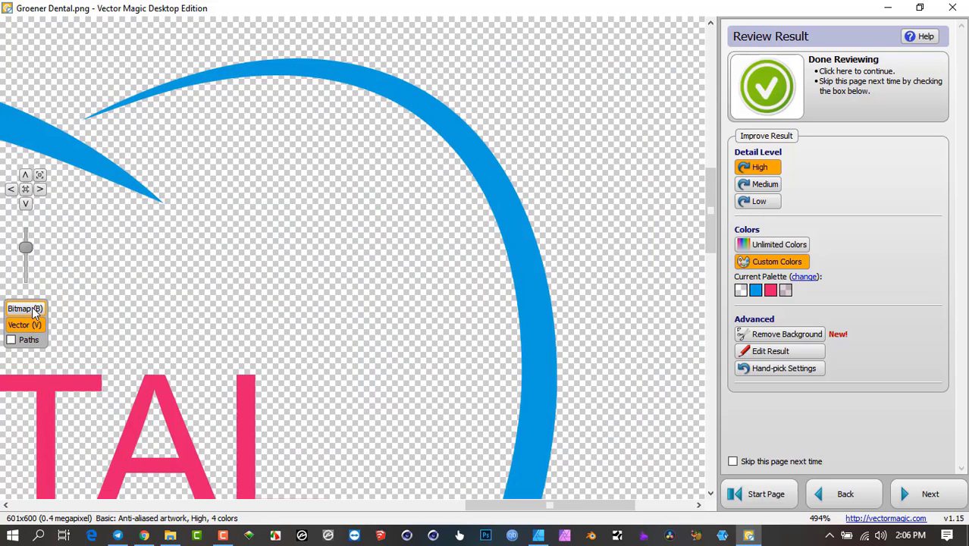
left_click_drag(497, 281, 522, 140)
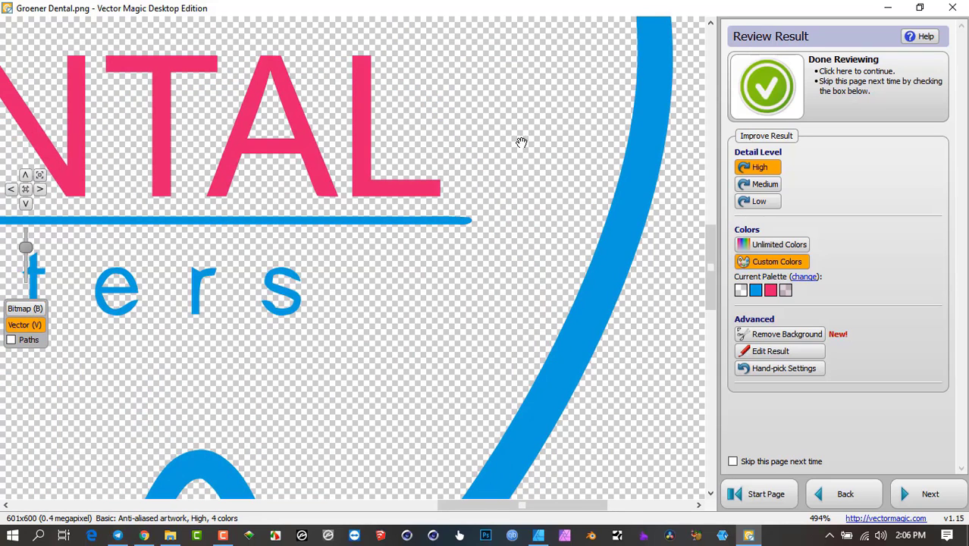
left_click_drag(431, 288, 551, 83)
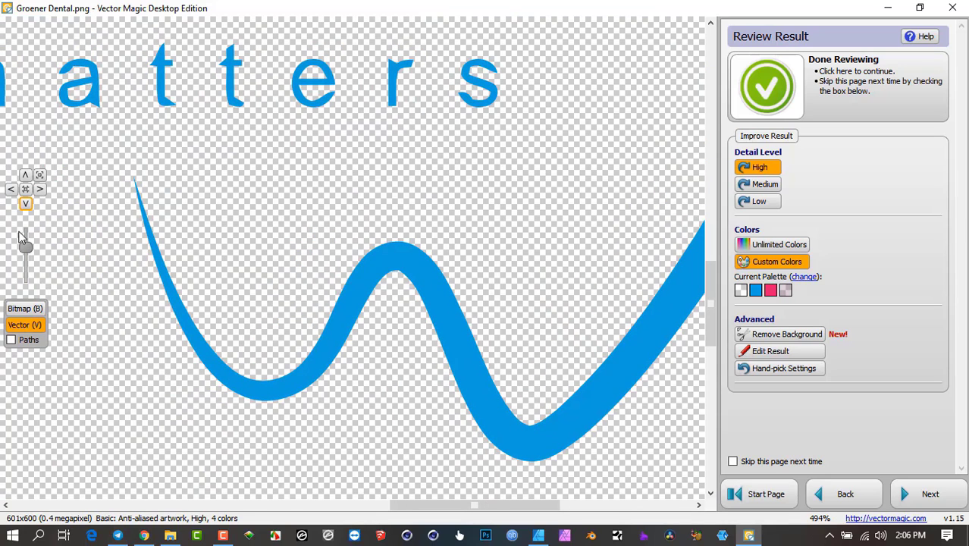
left_click(29, 312)
left_click(28, 311)
left_click(11, 341)
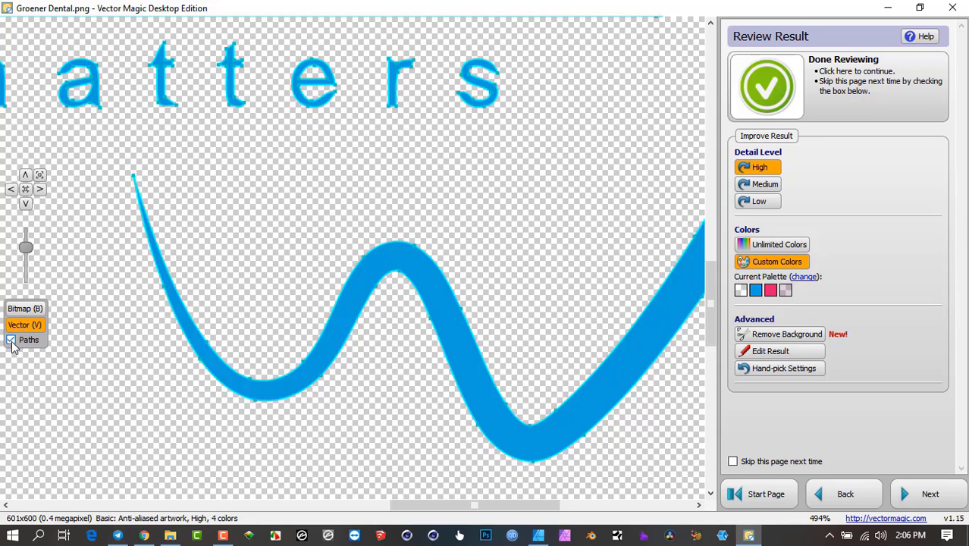
left_click_drag(682, 325, 417, 488)
left_click_drag(508, 216, 569, 504)
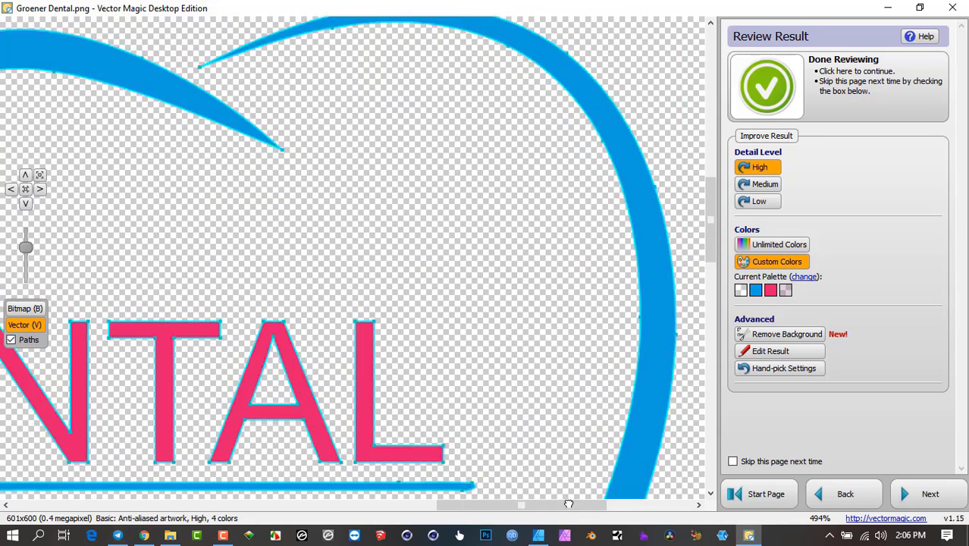
left_click_drag(326, 246, 594, 212)
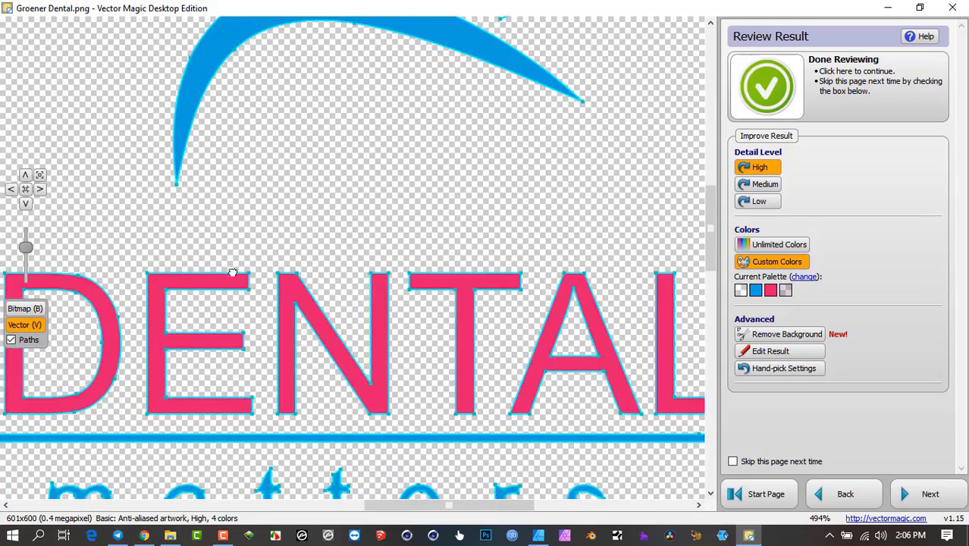
left_click_drag(233, 272, 492, 173)
left_click_drag(110, 205, 514, 172)
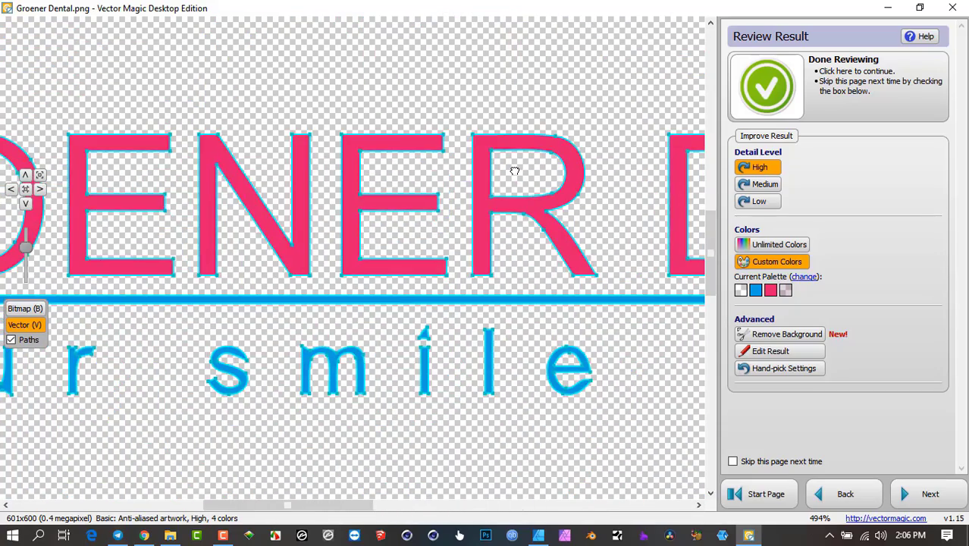
left_click_drag(244, 242, 433, 232)
left_click_drag(198, 263, 256, 216)
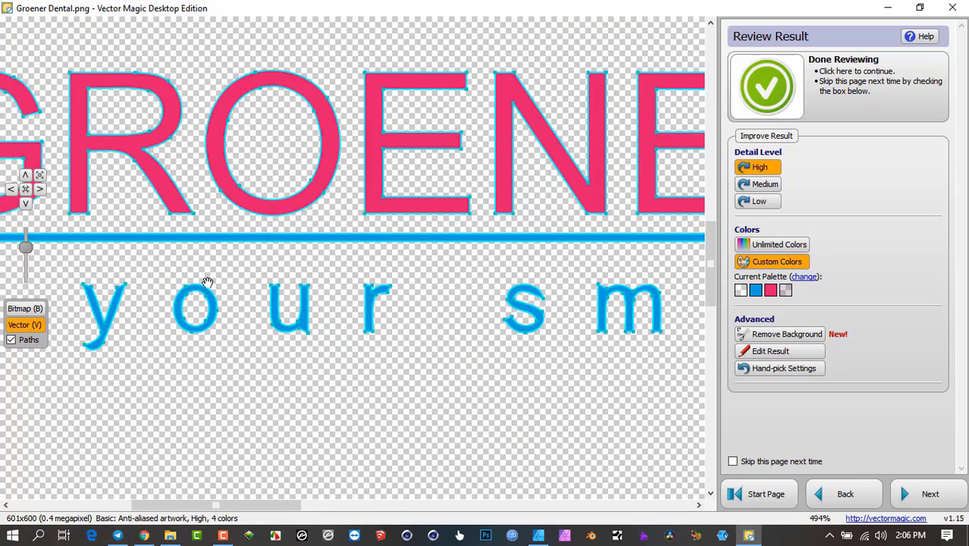
scroll(515, 326, "down", 5)
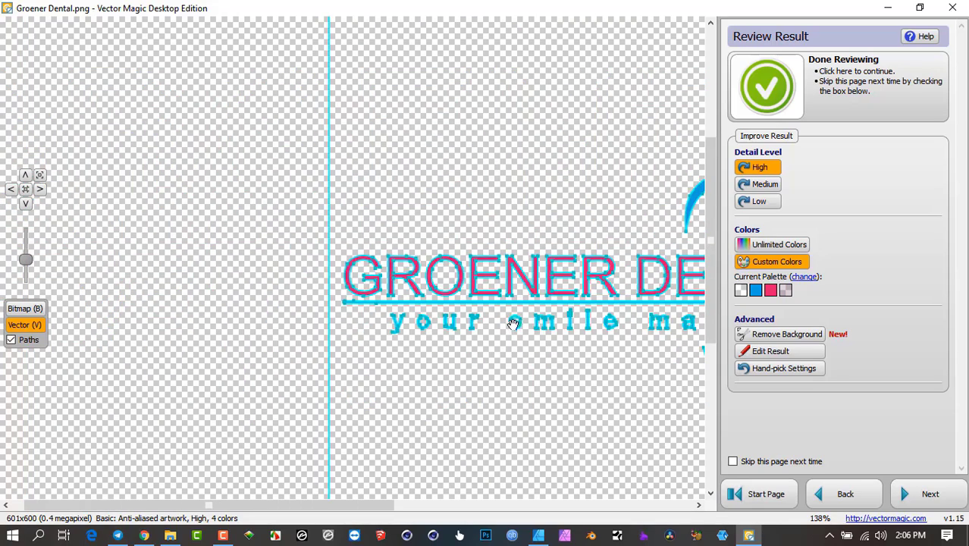
left_click_drag(578, 337, 358, 250)
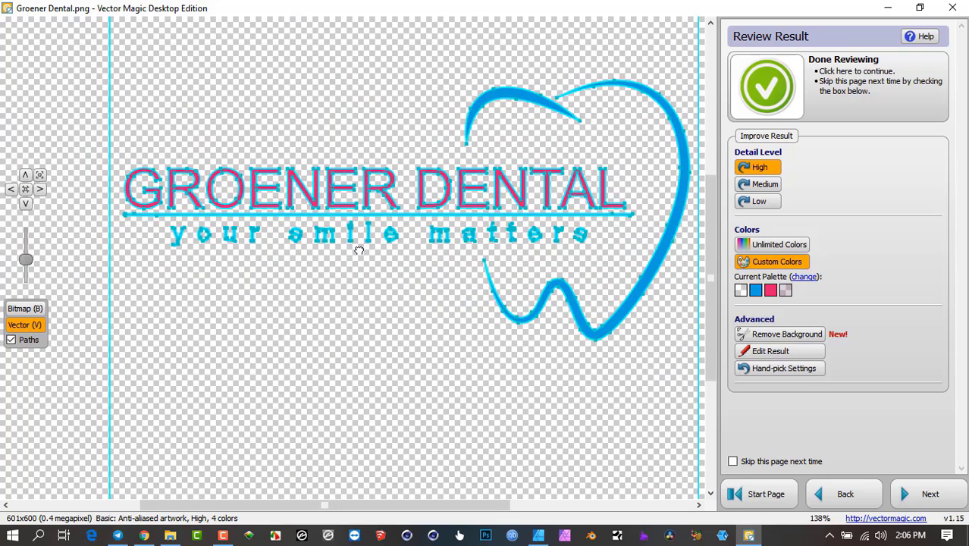
Advance to Export Result and float the restored Vector Magic window over Affinity Designer's canvas.
left_click(929, 493)
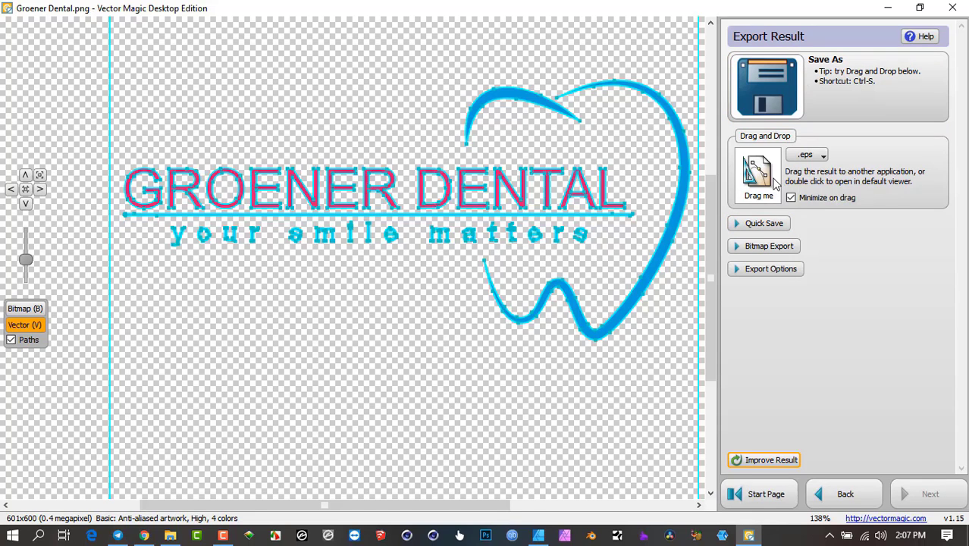
scroll(528, 129, "down", 1)
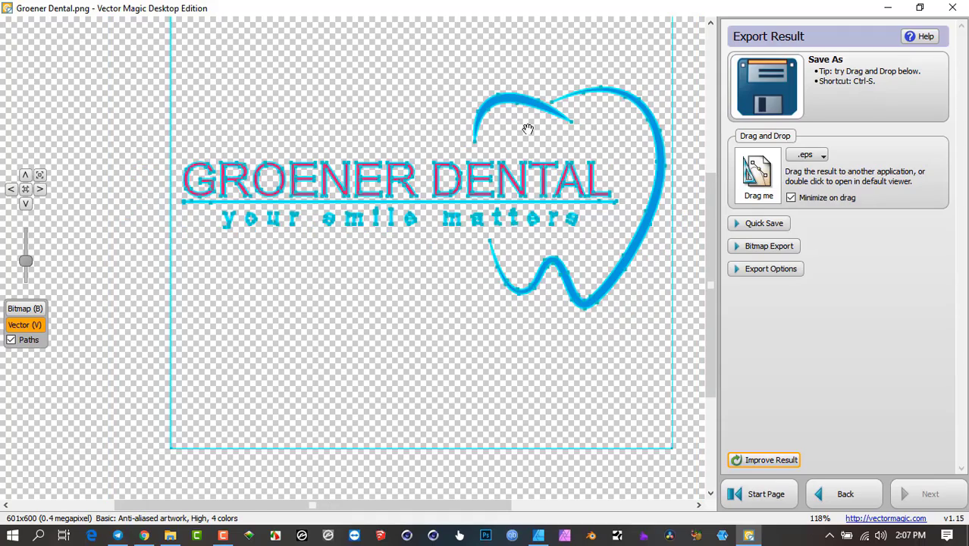
left_click_drag(465, 14, 790, 46)
left_click_drag(372, 215, 497, 254)
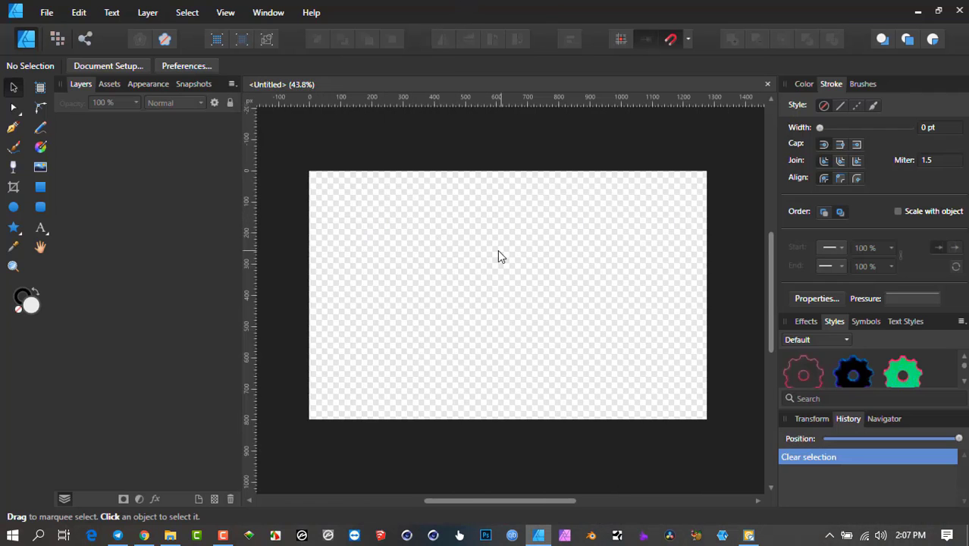
scroll(460, 225, "right", 1)
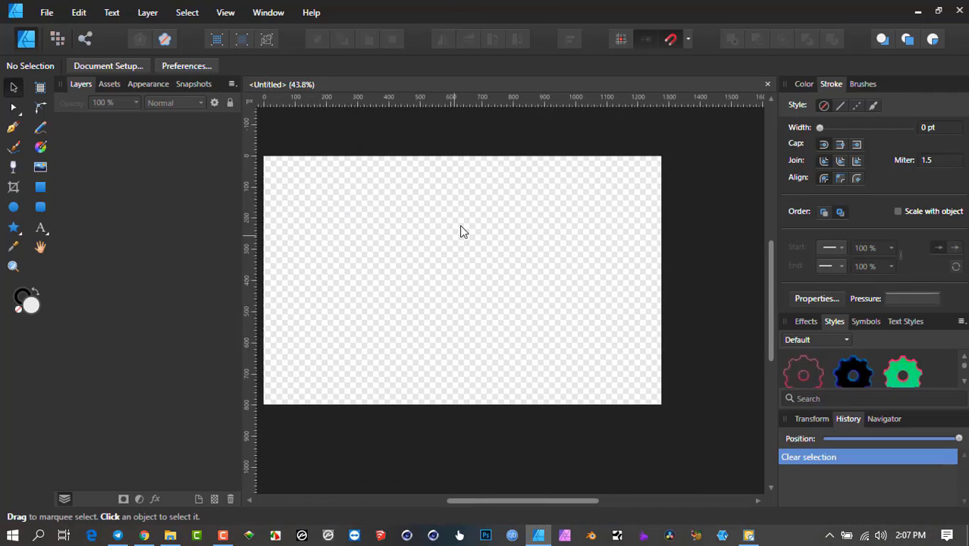
left_click(748, 535)
left_click_drag(656, 51, 629, 49)
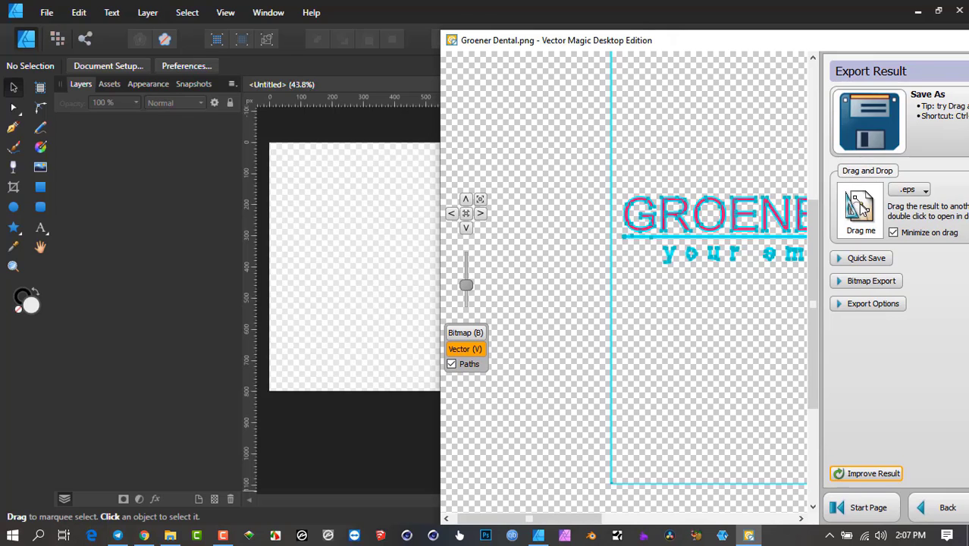
Choose .EPS as the drag-and-drop format and drag the logo onto Affinity Designer's canvas.
left_click(908, 189)
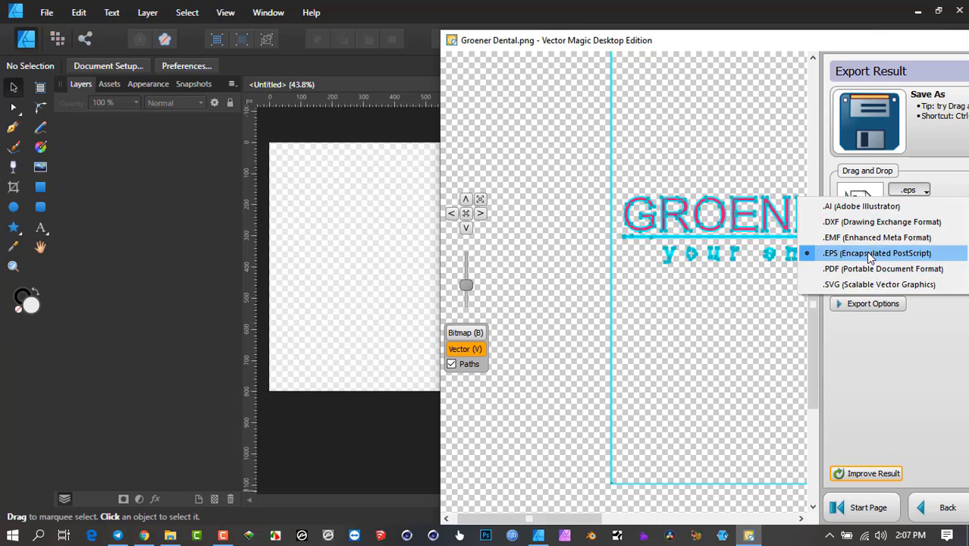
left_click(869, 255)
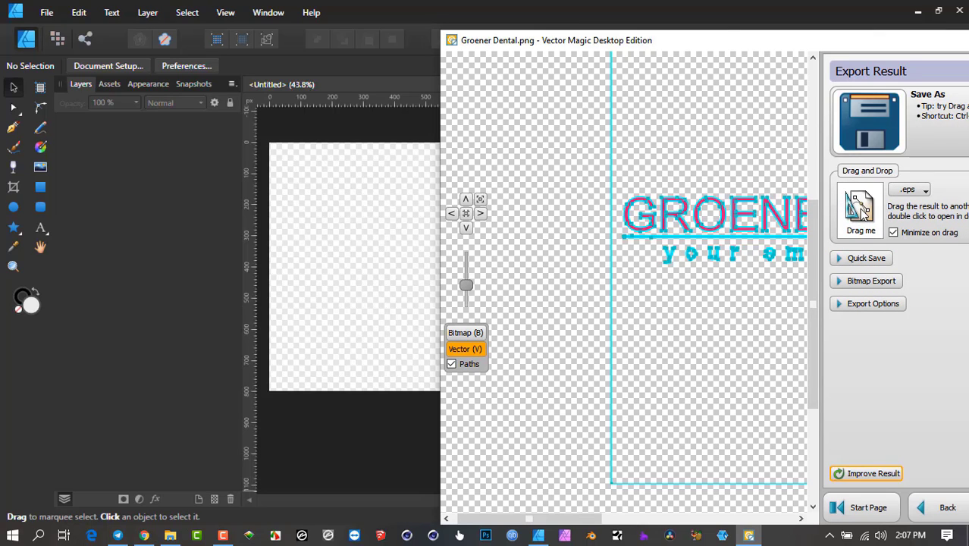
left_click_drag(861, 212, 424, 235)
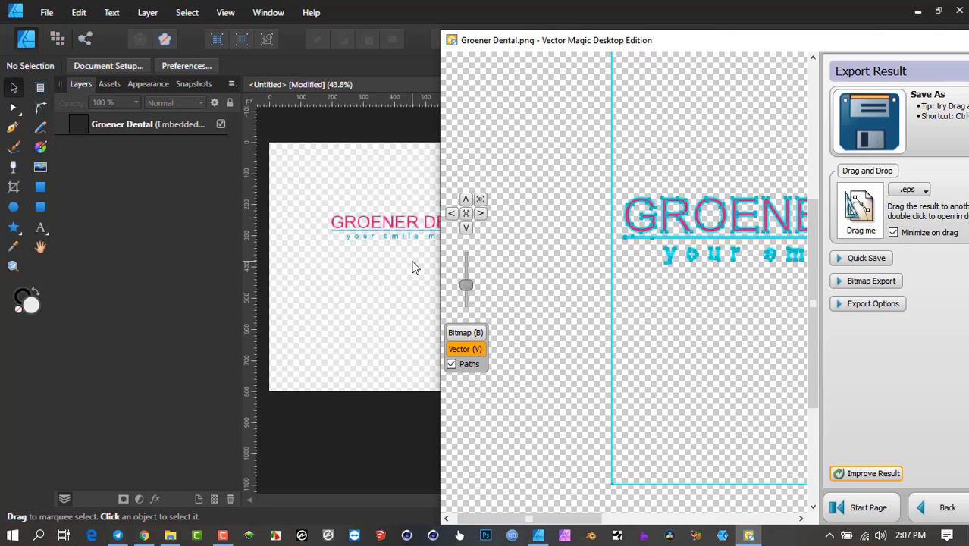
Move the embedded Groener Dental logo toward the page centre and widen the Layers panel.
left_click(414, 267)
left_click(424, 224)
left_click_drag(423, 225, 479, 277)
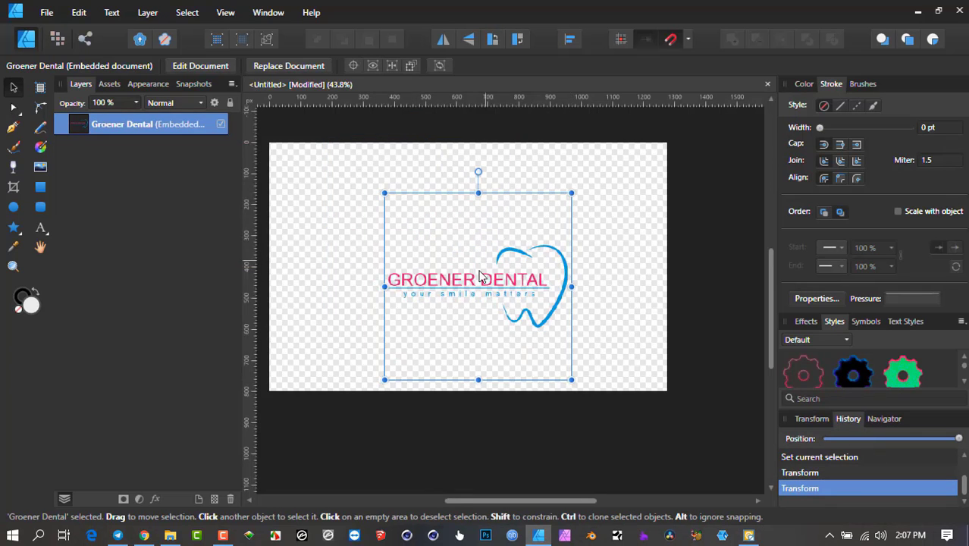
scroll(479, 277, "up", 4)
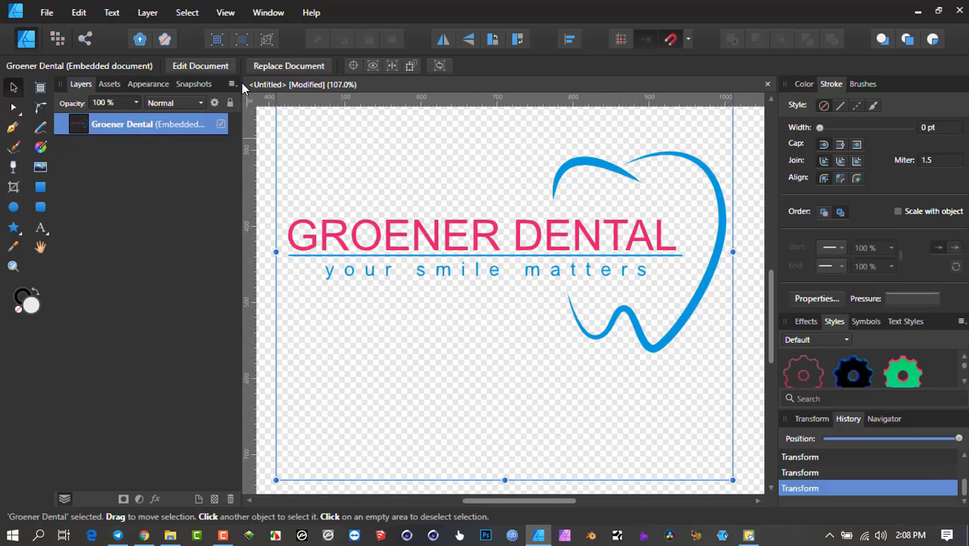
left_click_drag(242, 85, 276, 92)
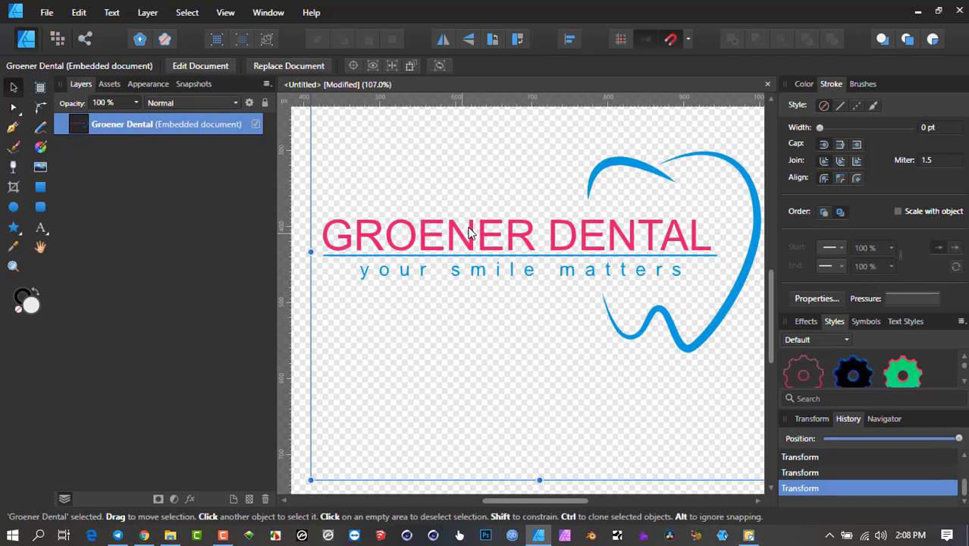
scroll(481, 231, "down", 2)
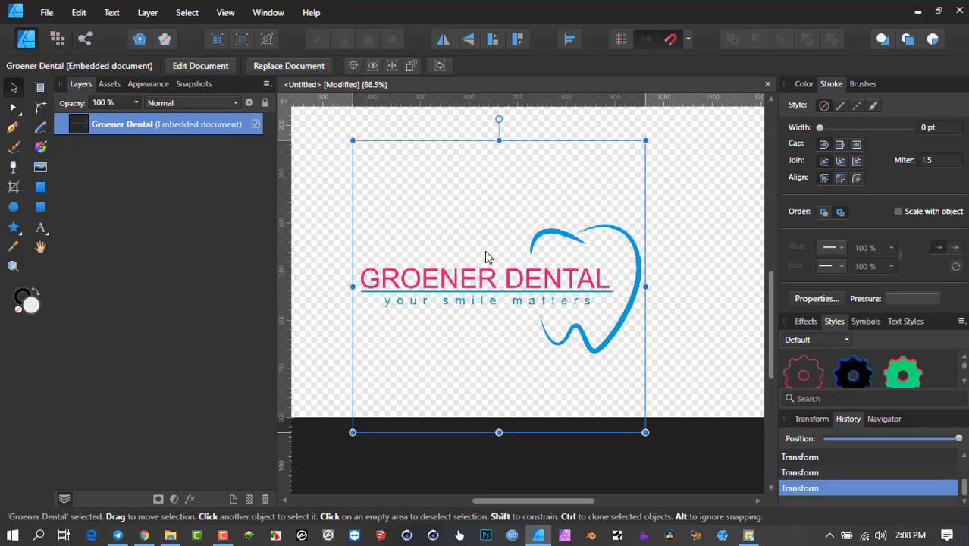
left_click_drag(486, 256, 489, 240)
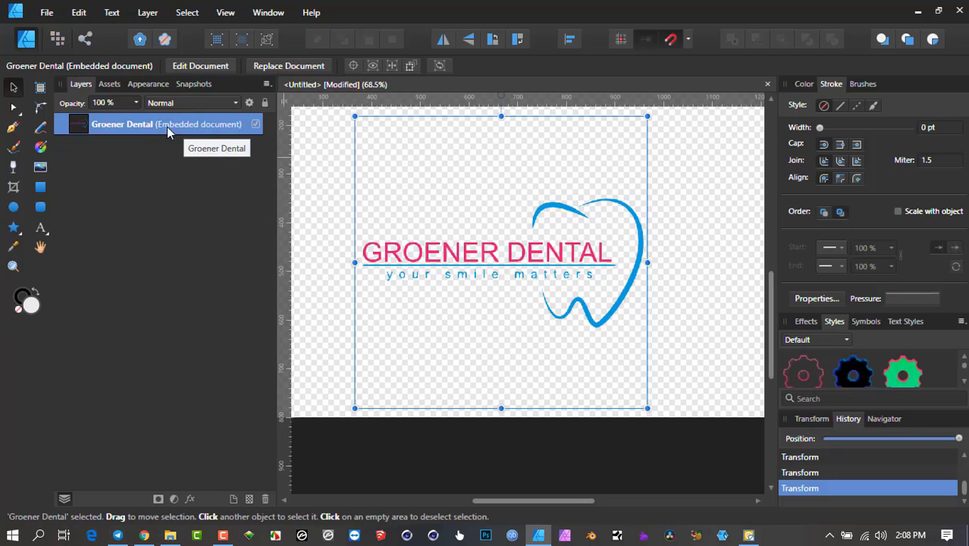
Open the embedded logo for editing and select its GROENER DENTAL text and blue tooth curves.
double_click(559, 211)
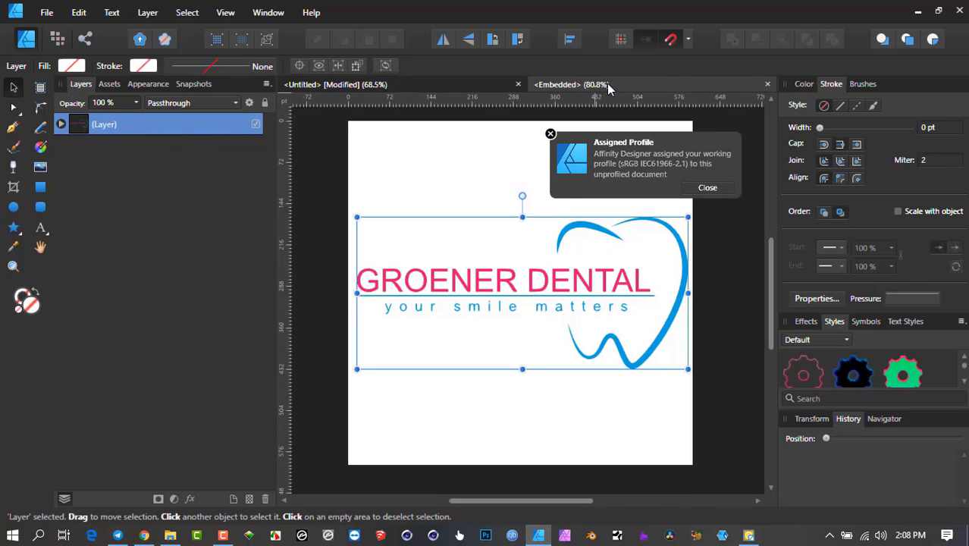
left_click(711, 188)
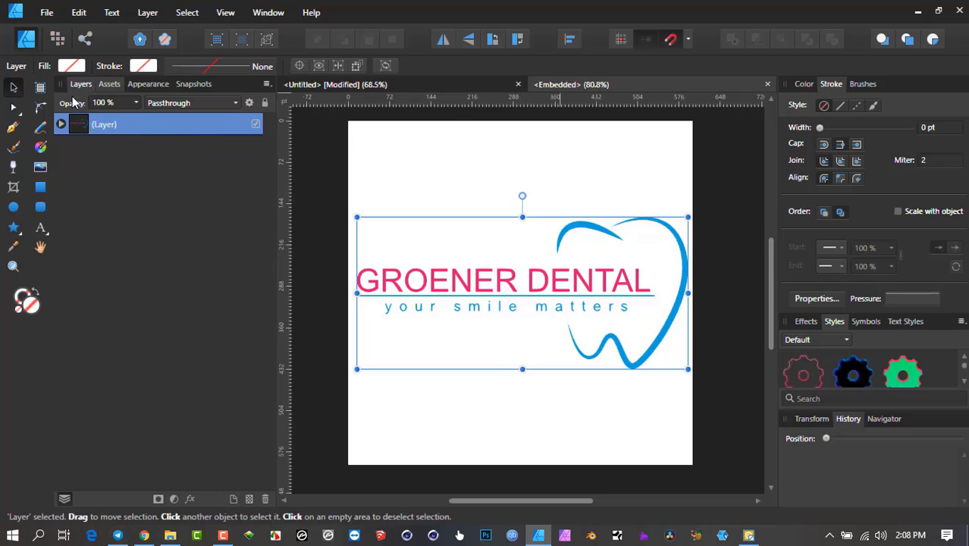
left_click(60, 125)
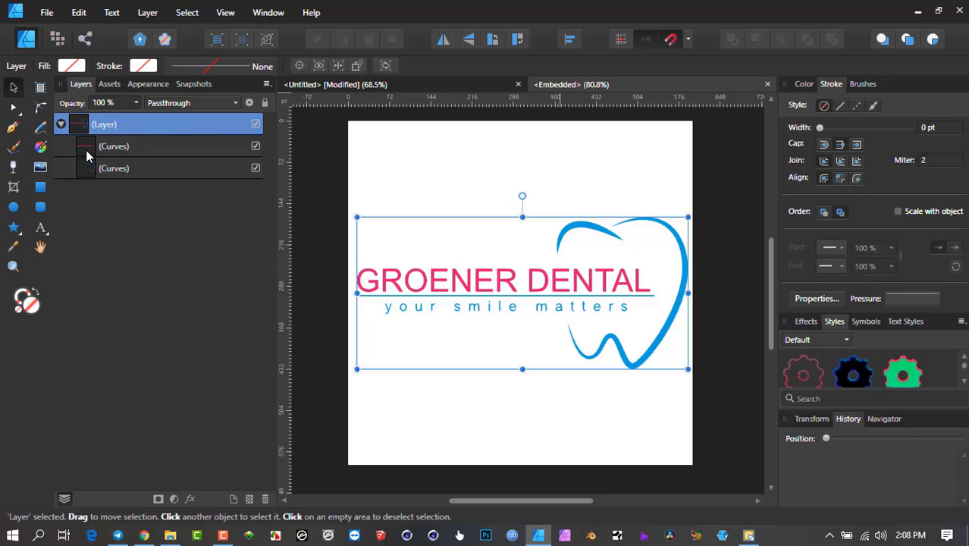
left_click(85, 151)
left_click(103, 170)
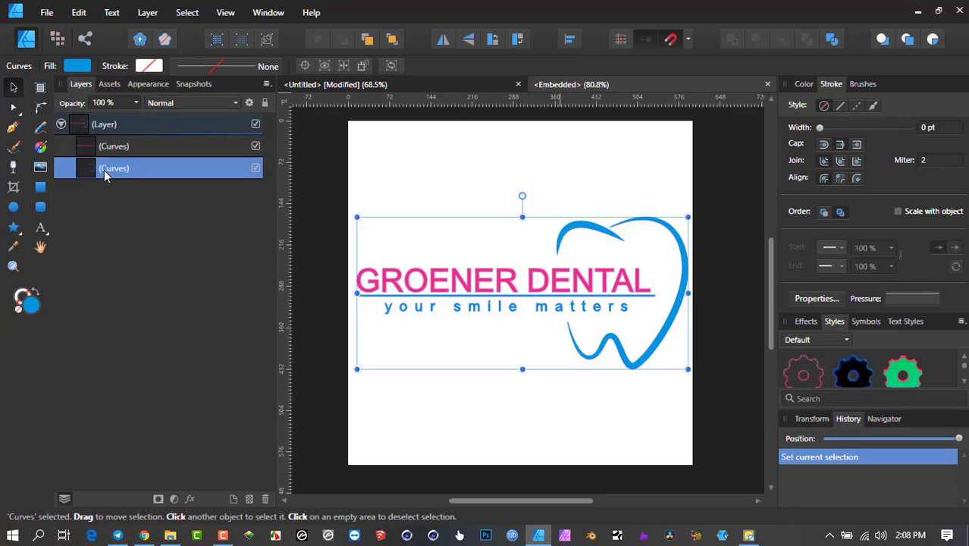
Reshape the small blue arc inside the tooth with the Node tool, then view the whole logo.
left_click(13, 107)
scroll(582, 209, "up", 4)
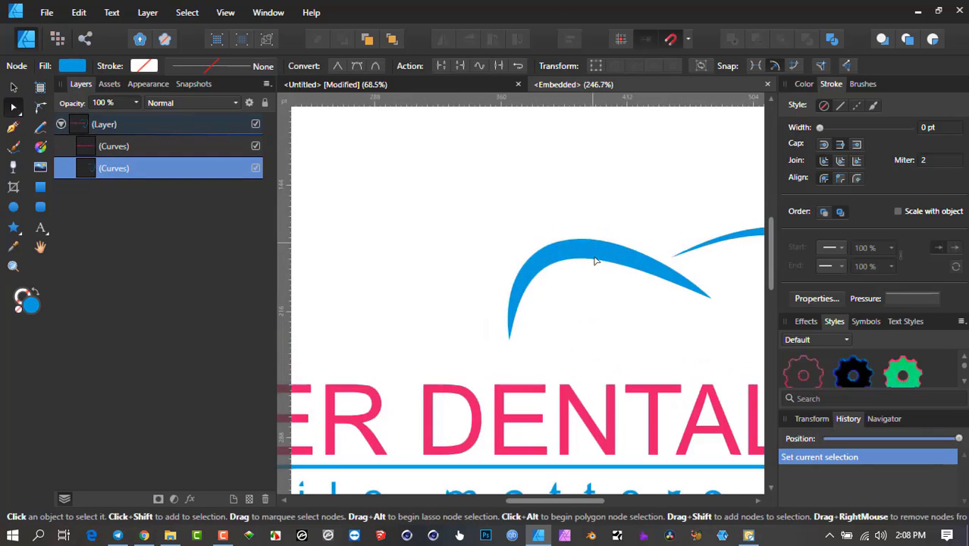
scroll(604, 263, "up", 3)
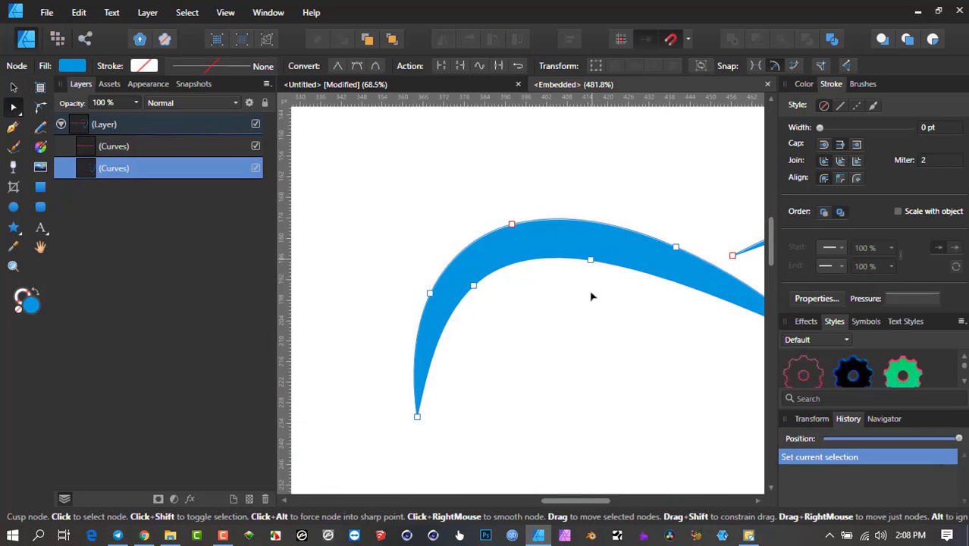
mouse_move(591, 261)
left_mouse_down()
mouse_move(590, 317)
mouse_move(599, 263)
left_mouse_up()
scroll(588, 245, "down", 5)
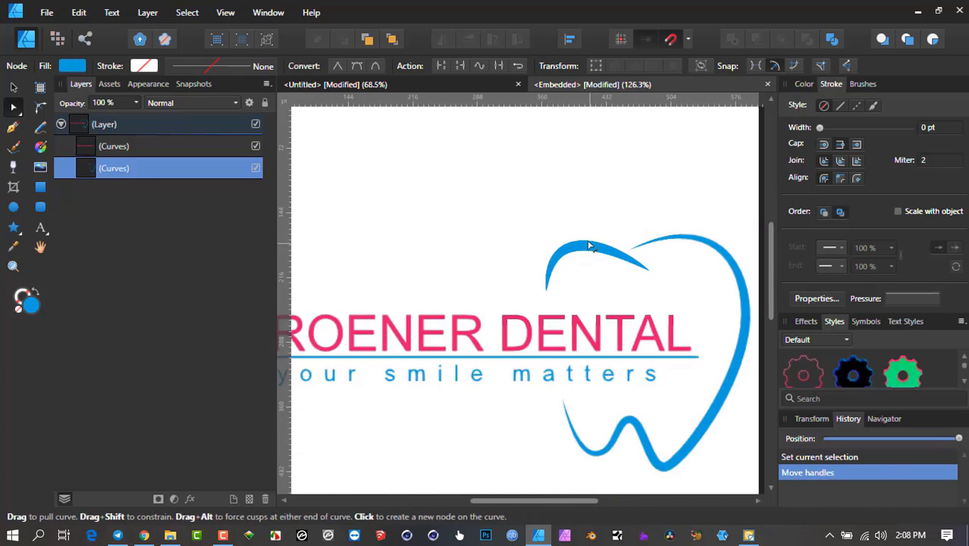
scroll(536, 287, "down", 4)
left_click(526, 273)
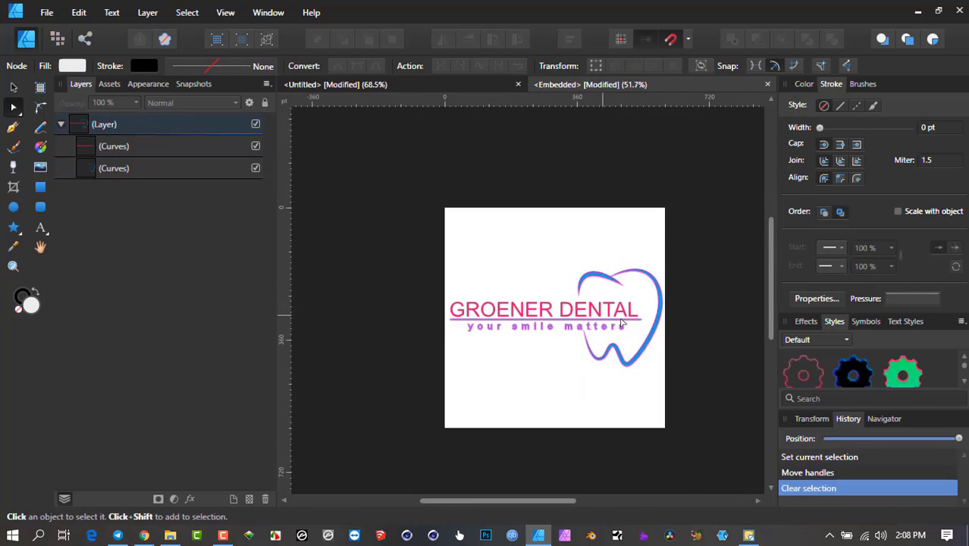
scroll(617, 319, "up", 3)
left_click_drag(617, 319, 658, 274)
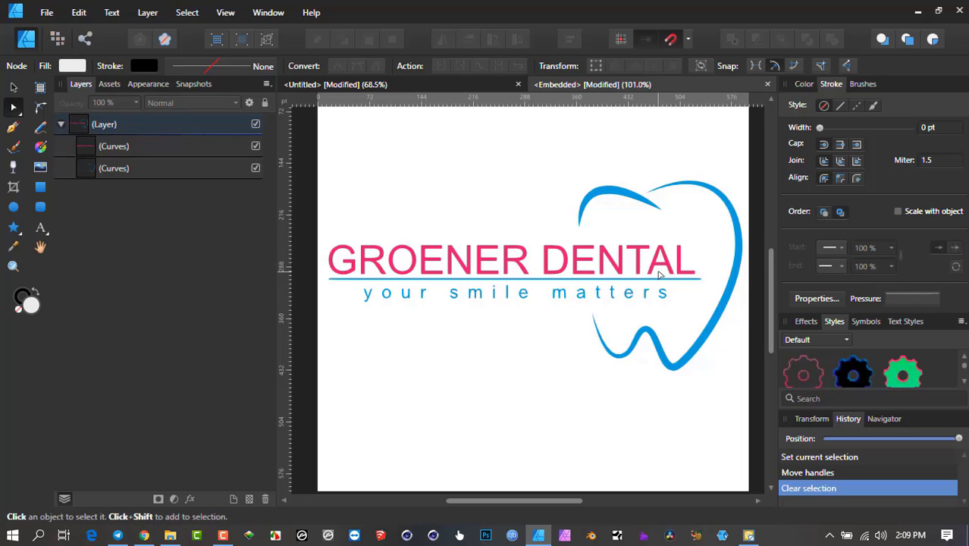
scroll(583, 329, "down", 3)
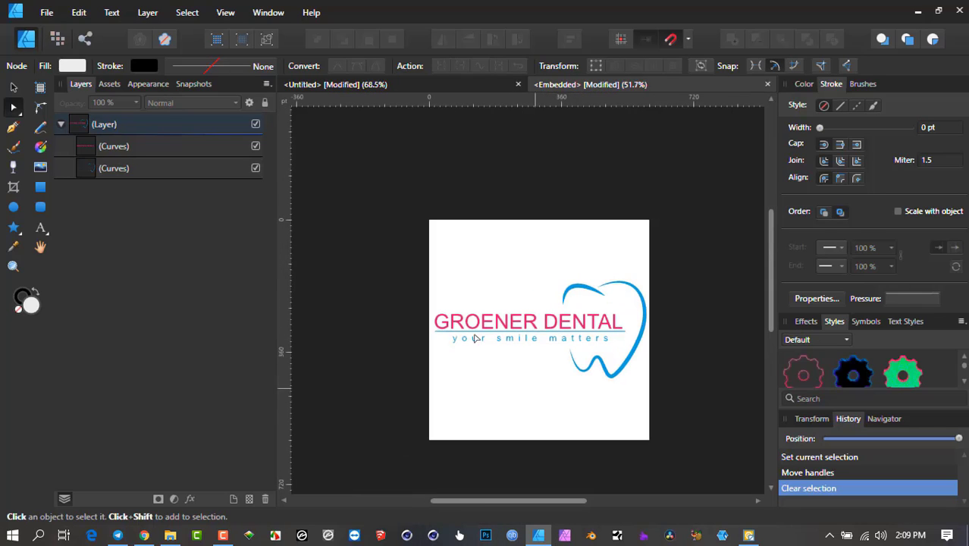
Close the embedded logo and delete it from the page, leaving the canvas empty.
key("v")
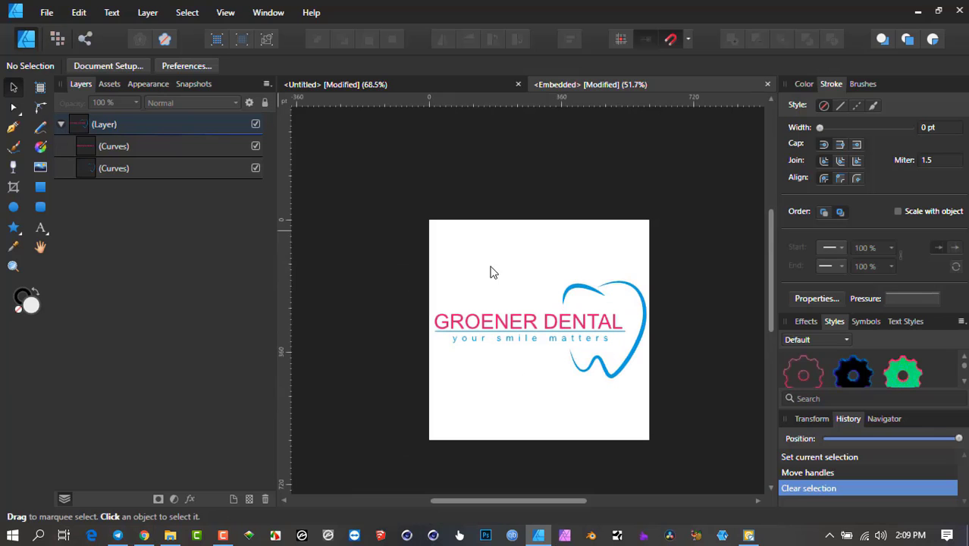
key("ctrl+w")
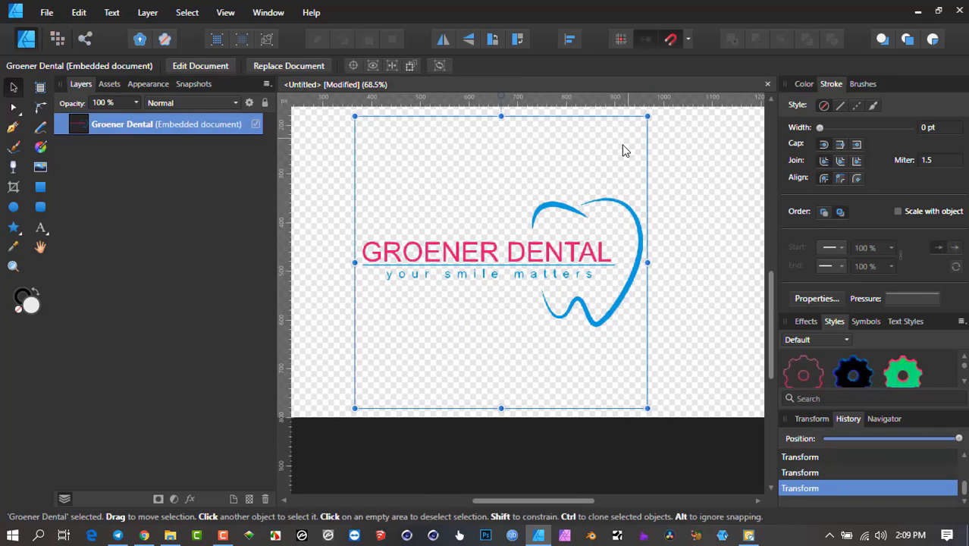
key("Delete")
scroll(558, 249, "down", 2)
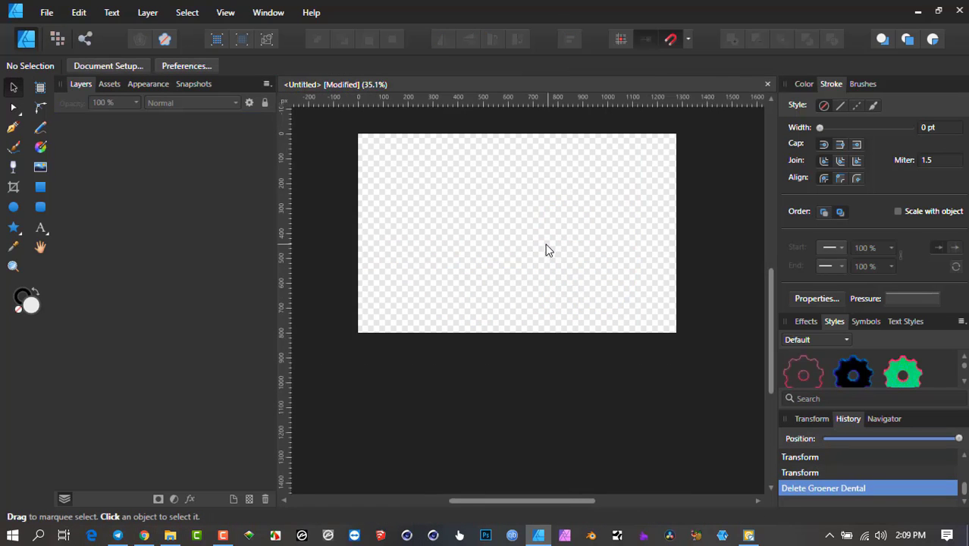
Bring Vector Magic forward, move its window left, and return to the Start Page.
left_click(748, 535)
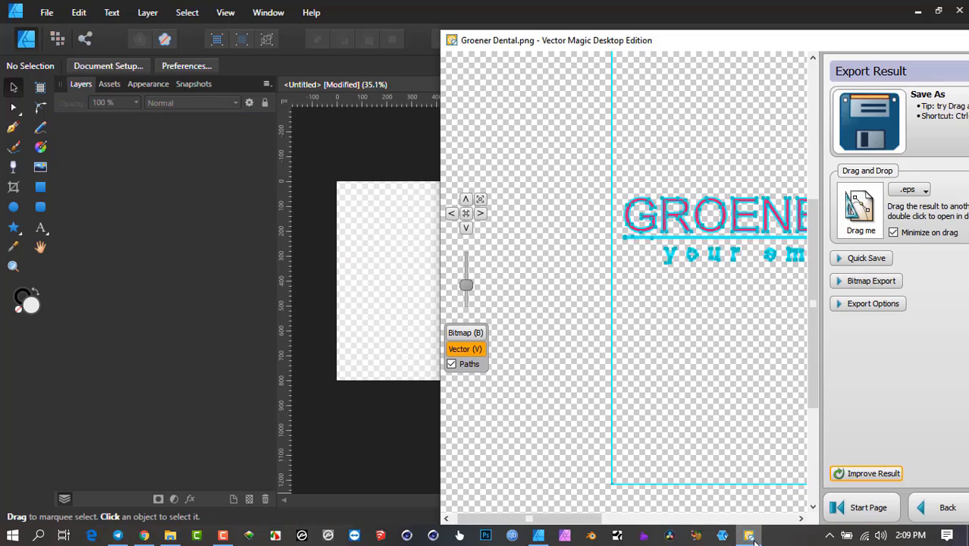
left_click_drag(606, 47, 538, 47)
left_click_drag(663, 54, 535, 32)
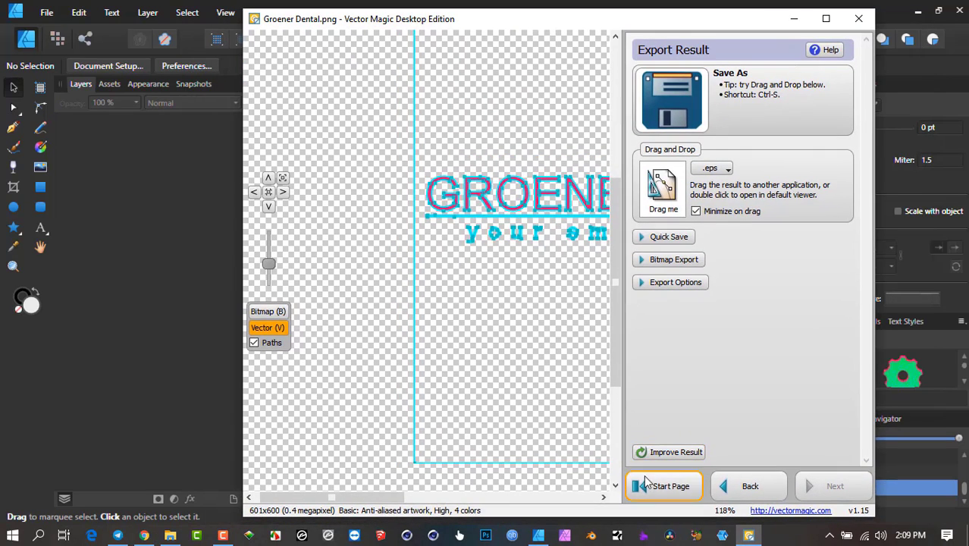
left_click(665, 486)
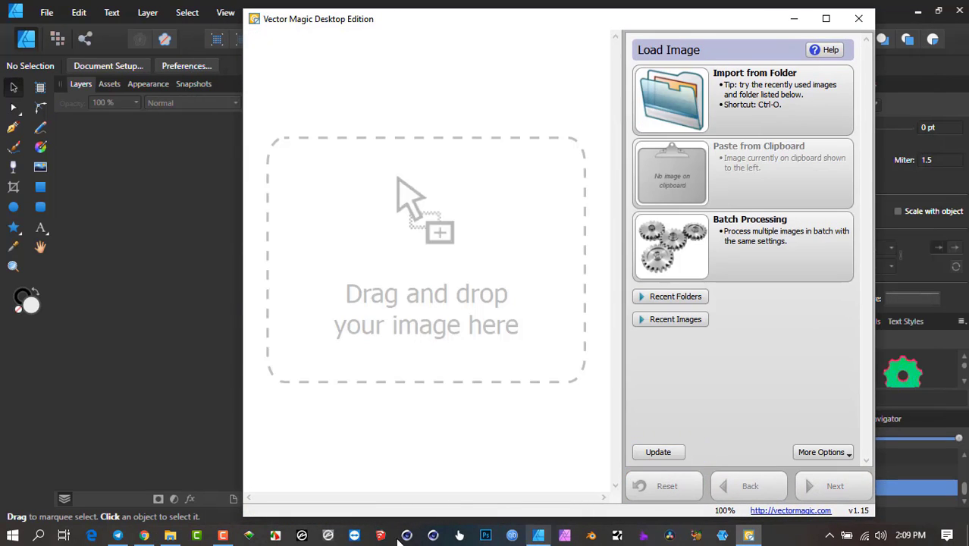
Open the Client Logo Export folder, load the LosPepes logo by mistake, then clear it.
left_click(170, 537)
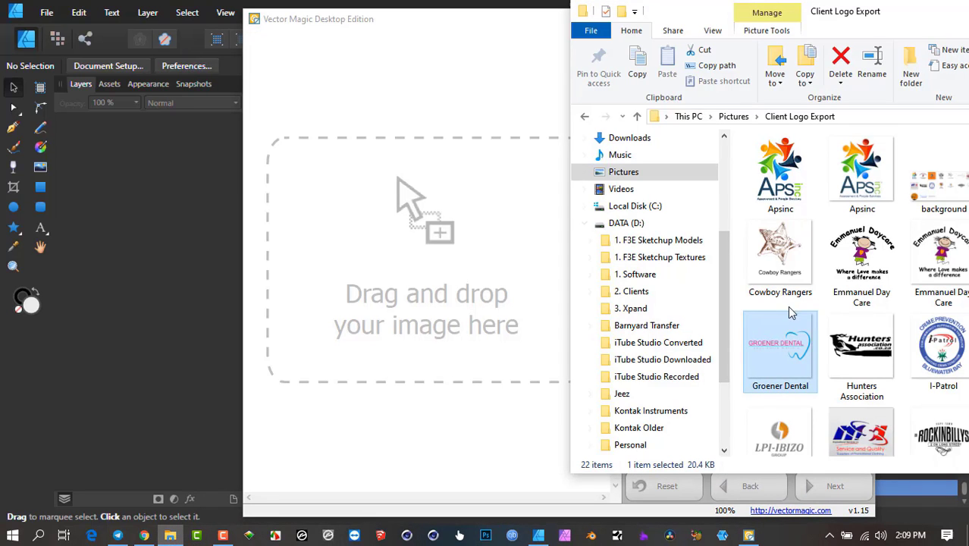
left_click_drag(920, 26, 801, 36)
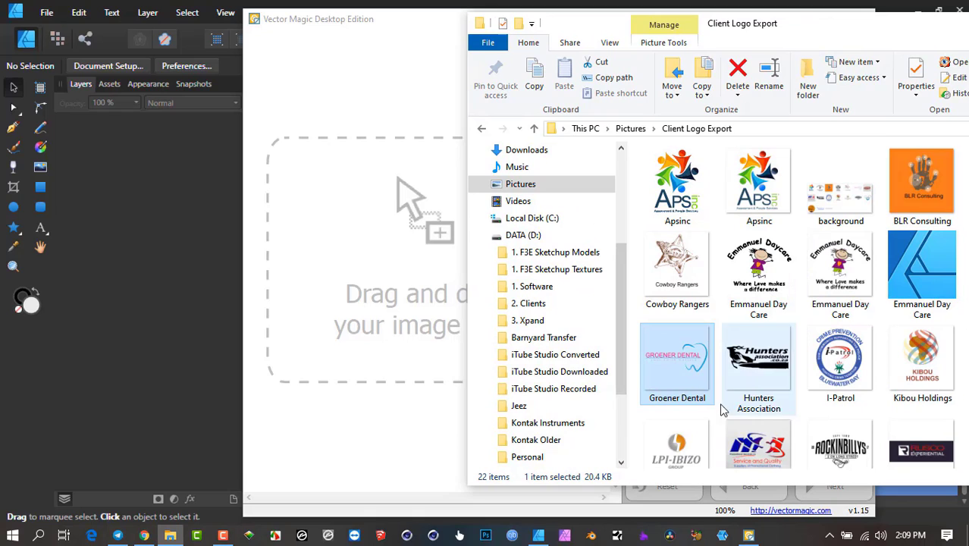
left_click(680, 460)
left_click_drag(680, 460, 401, 271)
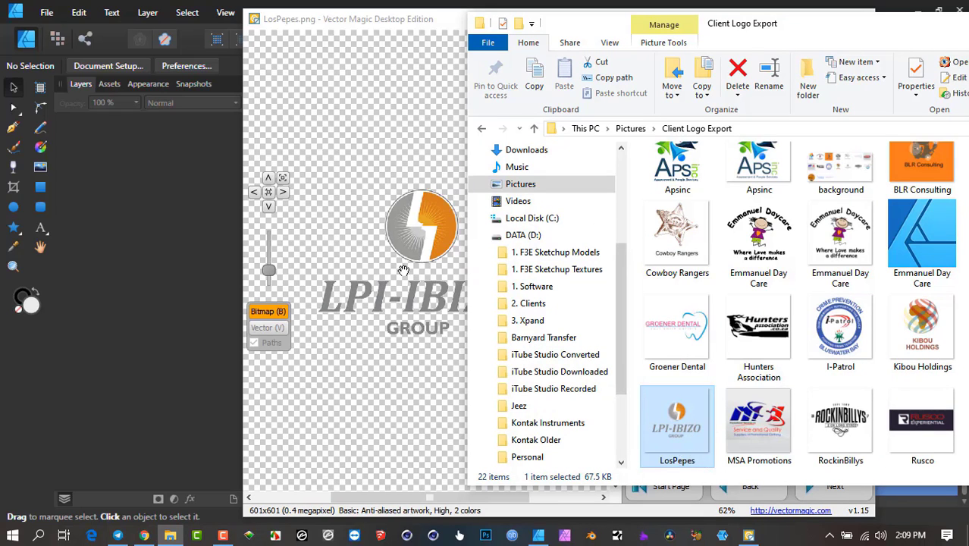
left_click(412, 260)
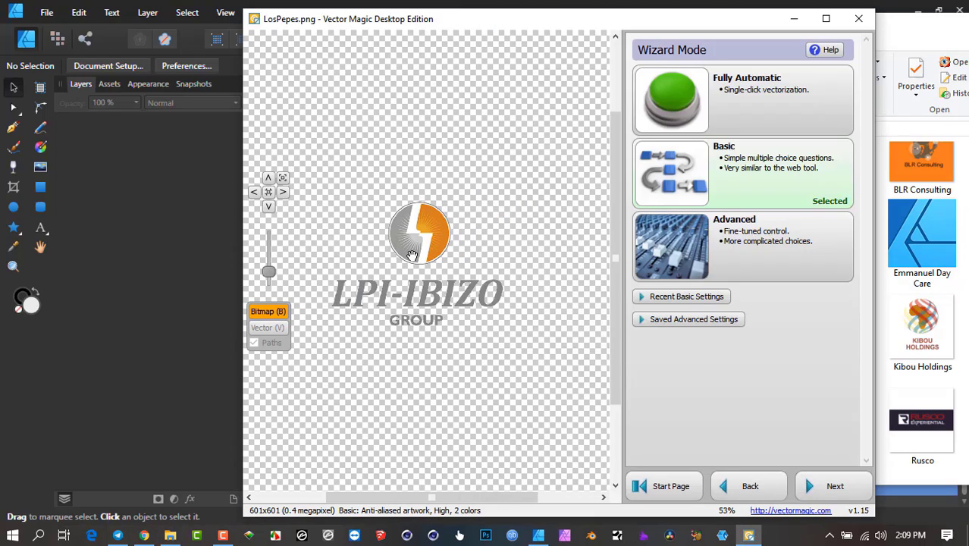
left_click(682, 486)
left_click(667, 486)
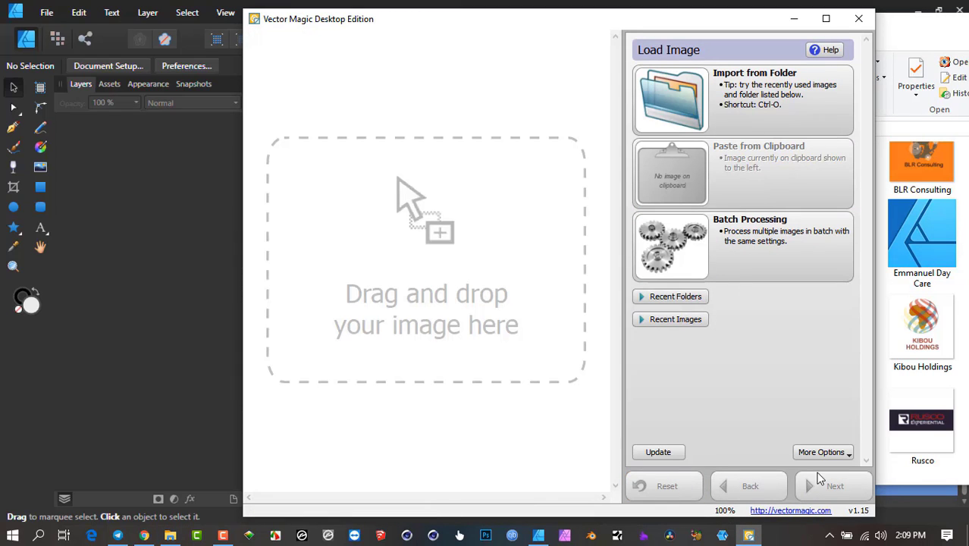
Drag Emmanuel Day Care.png into Vector Magic and maximize the window.
left_click(952, 454)
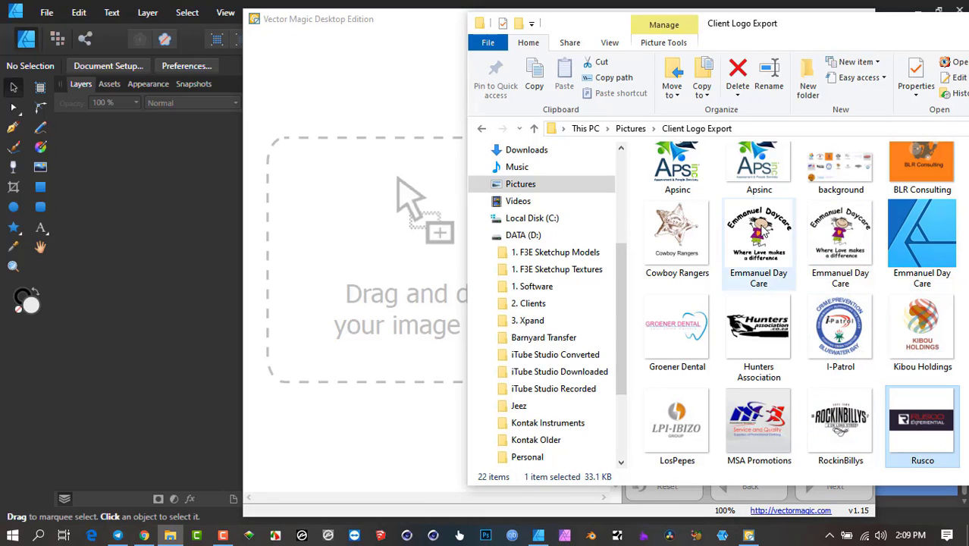
left_click(759, 240)
left_click(826, 231)
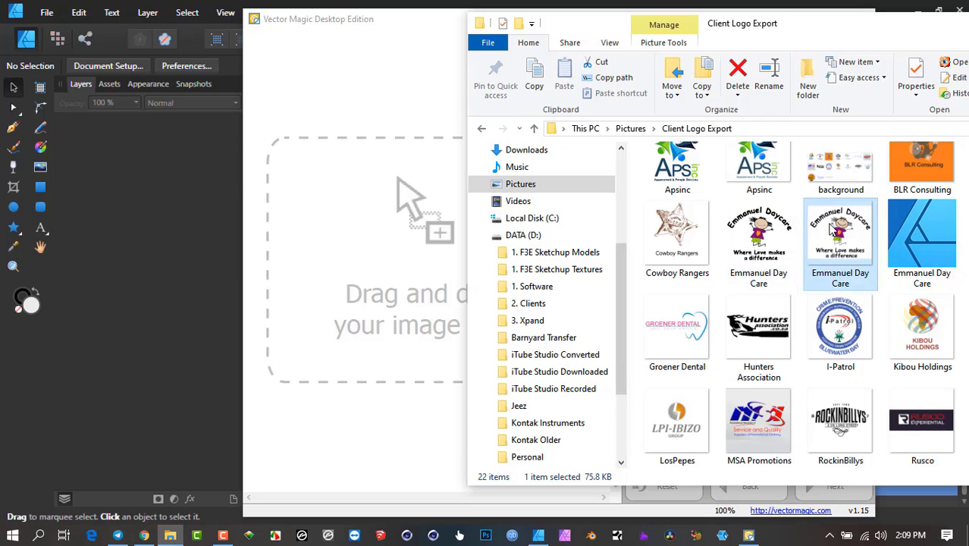
left_click_drag(829, 228, 329, 256)
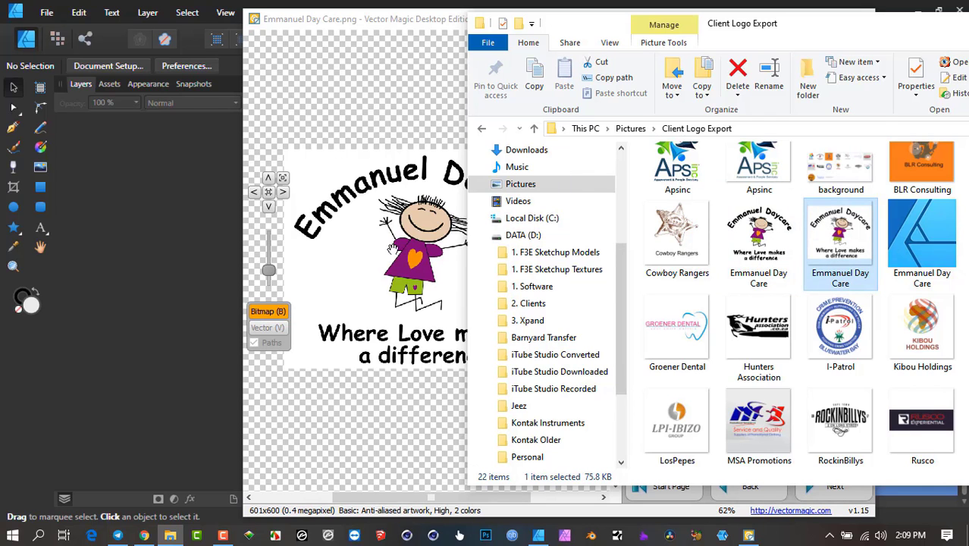
left_click(381, 244)
left_click_drag(404, 247, 426, 248)
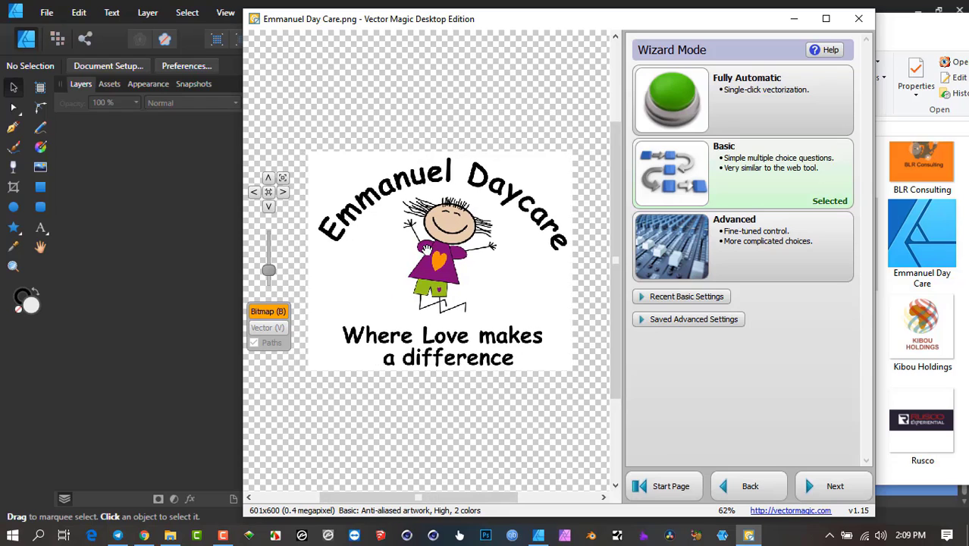
scroll(426, 249, "up", 2)
left_click(825, 18)
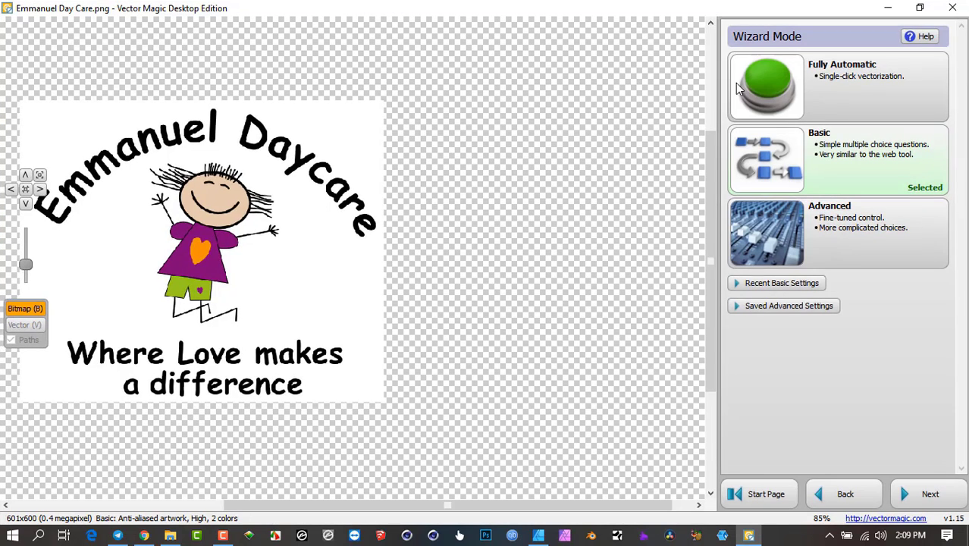
Centre and zoom the Emmanuel Day Care logo, then run Fully Automatic vectorization.
left_click_drag(321, 226, 424, 258)
scroll(426, 260, "up", 1)
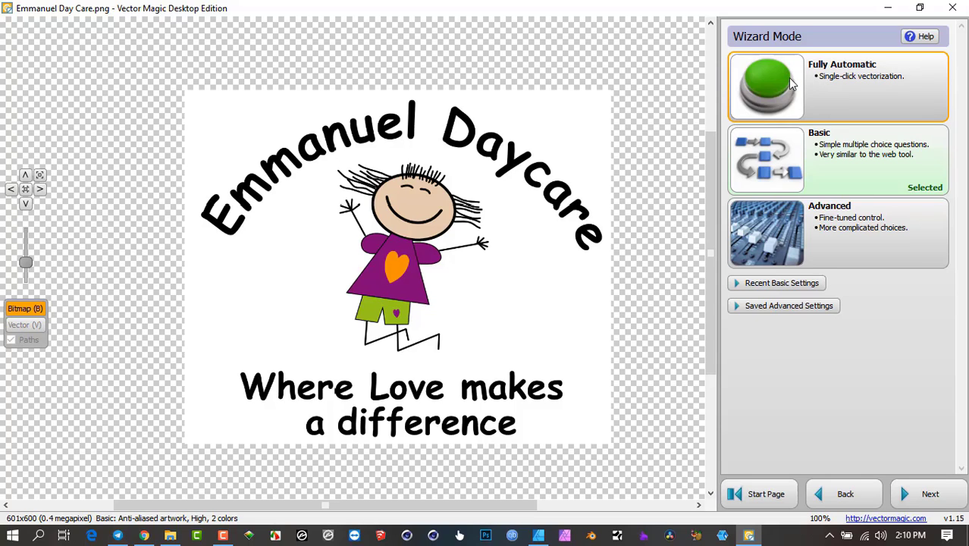
left_click(767, 86)
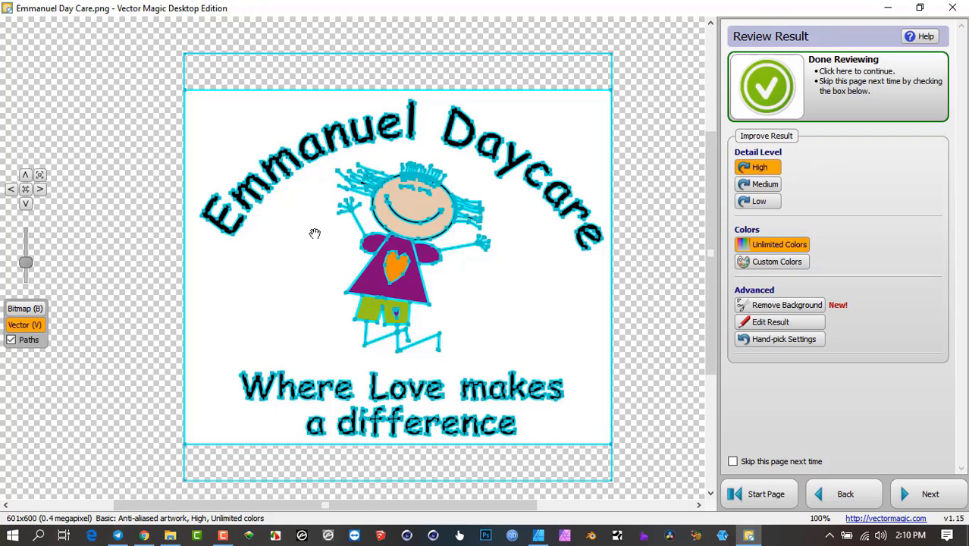
Hide the path outlines and toggle between Bitmap and Vector views to compare.
left_click(12, 341)
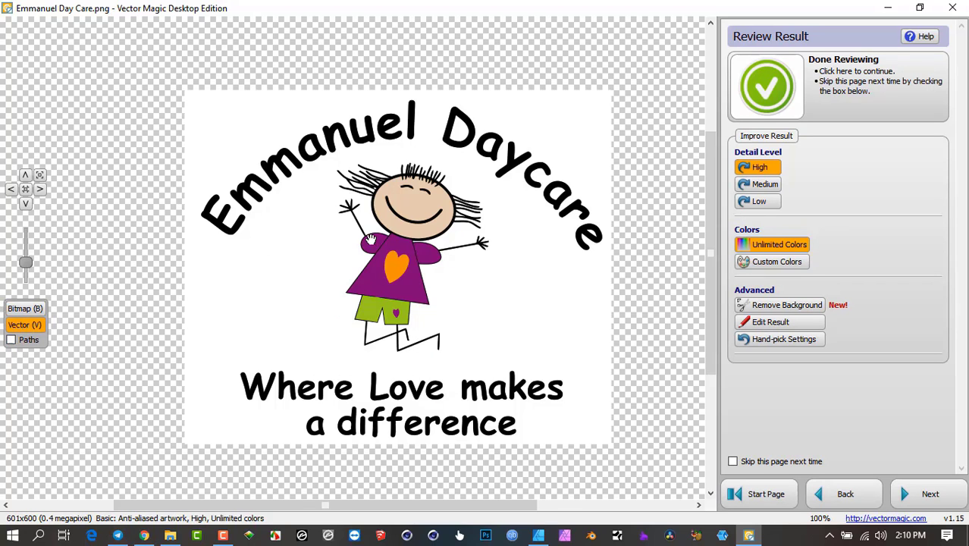
scroll(371, 239, "up", 1)
scroll(376, 193, "up", 3)
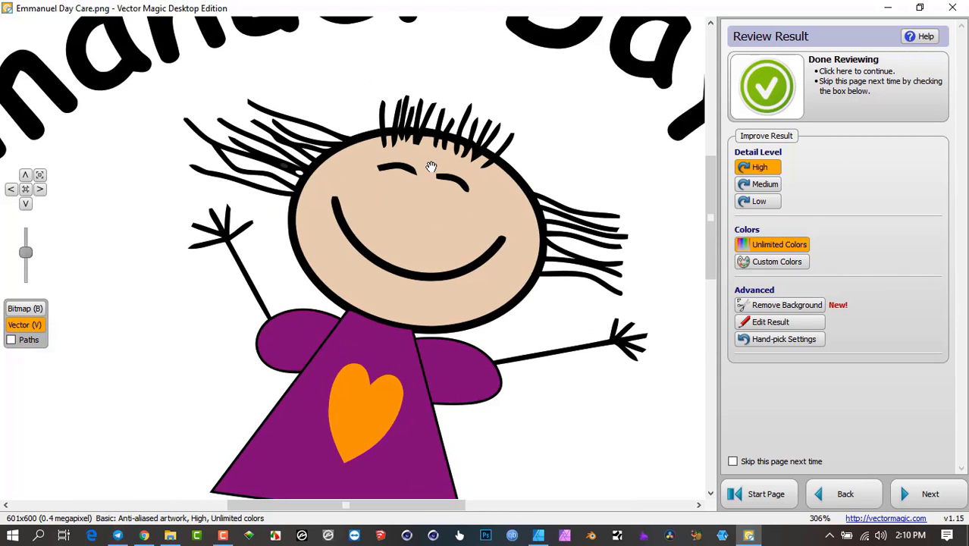
left_click(27, 309)
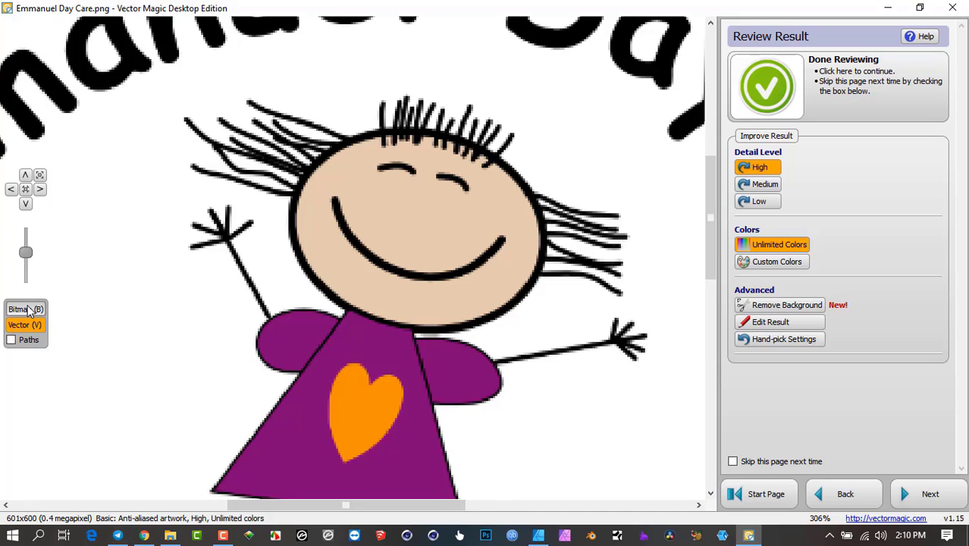
left_click(27, 309)
left_click(27, 309)
left_click(27, 309)
left_click(27, 308)
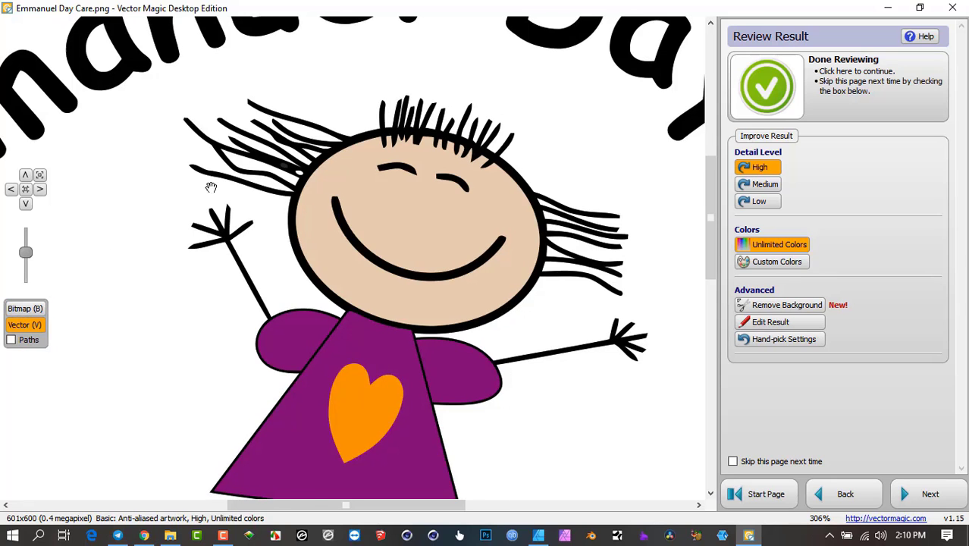
Compare the bitmap and vector hair up close, then zoom back out and recentre.
scroll(260, 180, "up", 3)
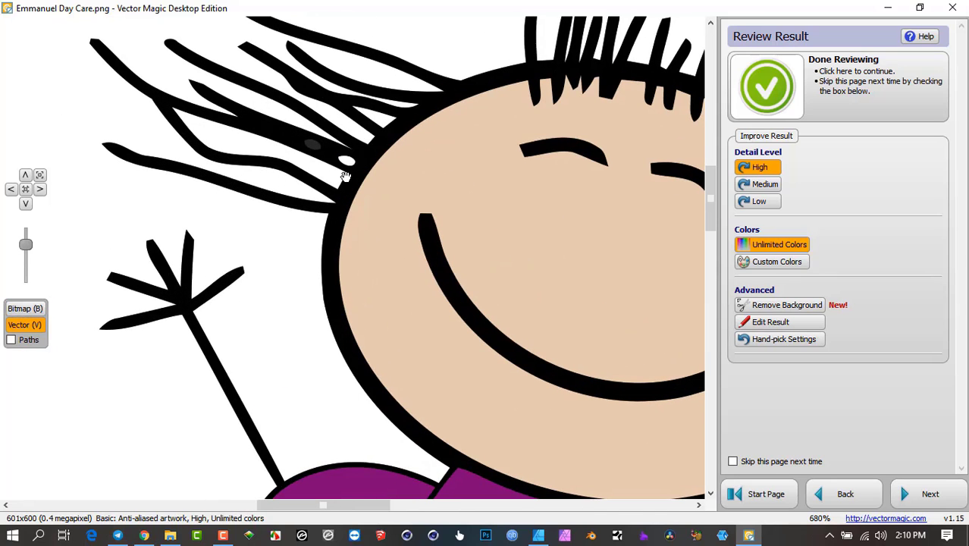
left_click(26, 311)
left_click(27, 311)
scroll(343, 204, "down", 3)
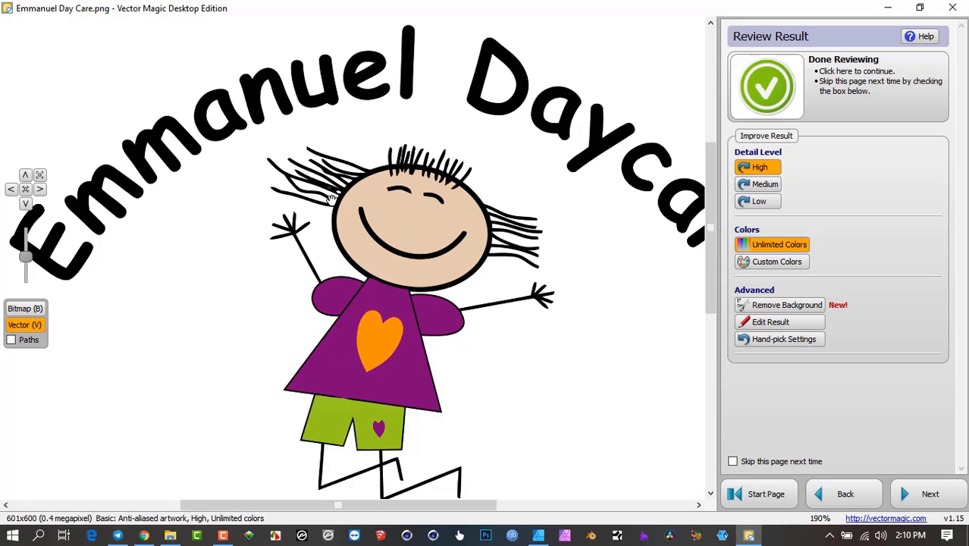
scroll(347, 191, "down", 3)
left_click_drag(385, 292, 412, 251)
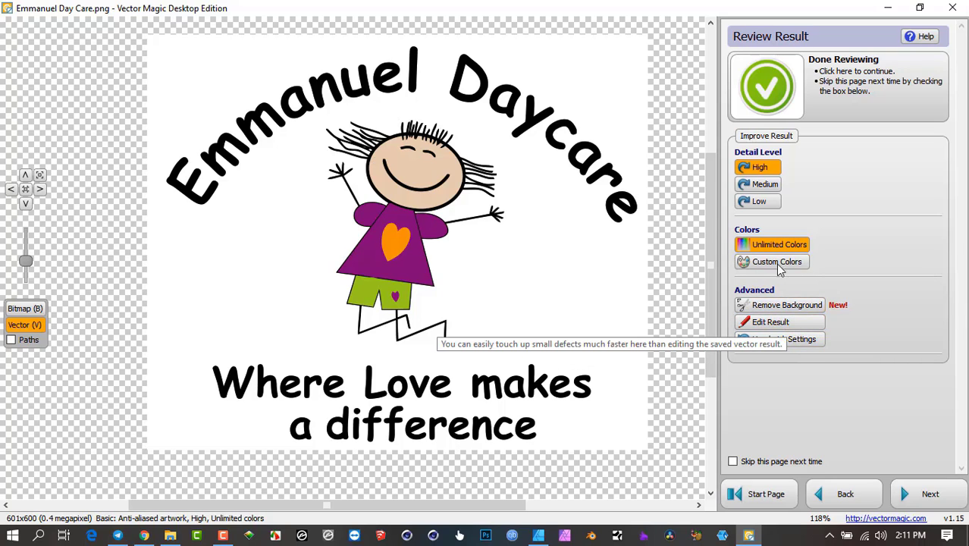
Open Remove Background and make the white background transparent.
left_click(787, 304)
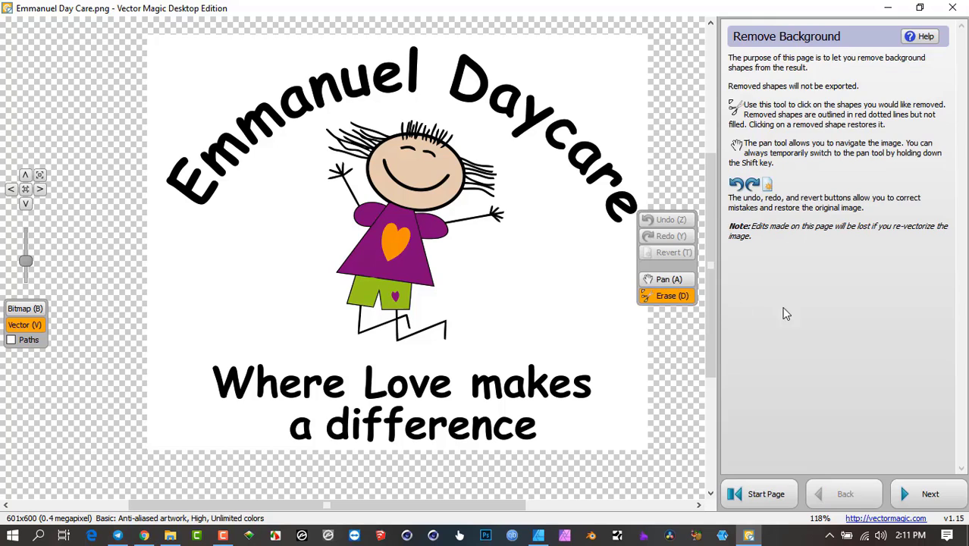
left_click(559, 260)
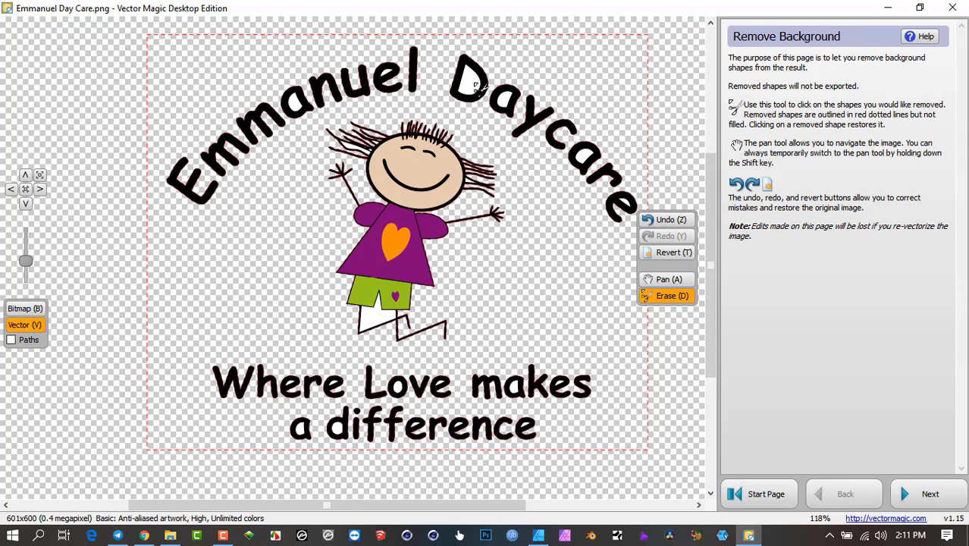
scroll(502, 99, "up", 3)
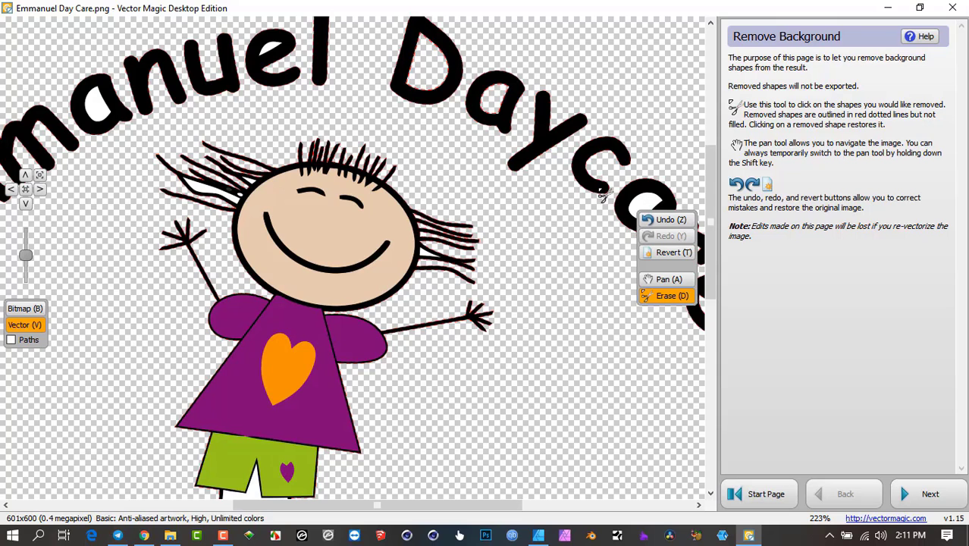
Erase the white holes in the 'a' and 'e' of 'care' and 'Emmanuel'.
key("a")
mouse_move(566, 191)
left_mouse_down()
mouse_move(419, 185)
mouse_move(483, 209)
left_mouse_up()
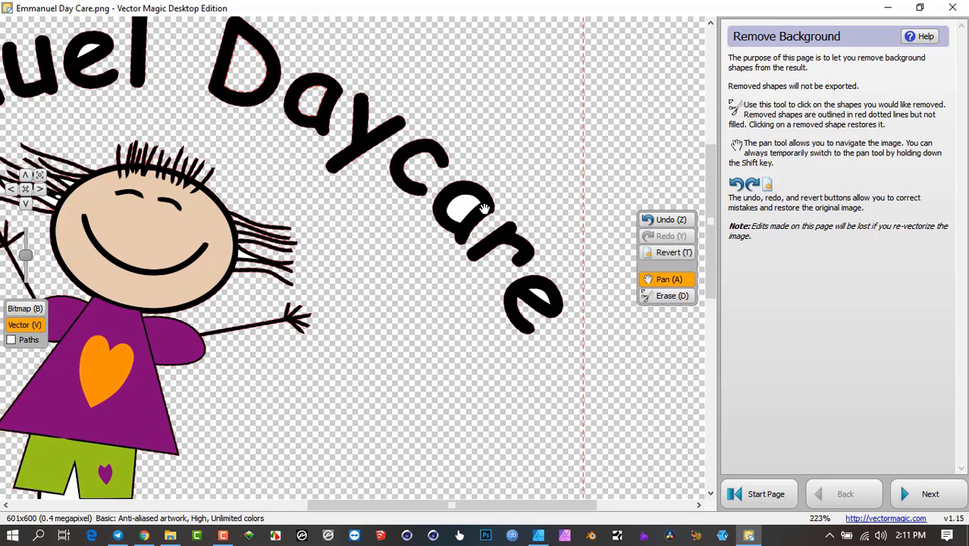
key("d")
left_click(469, 206)
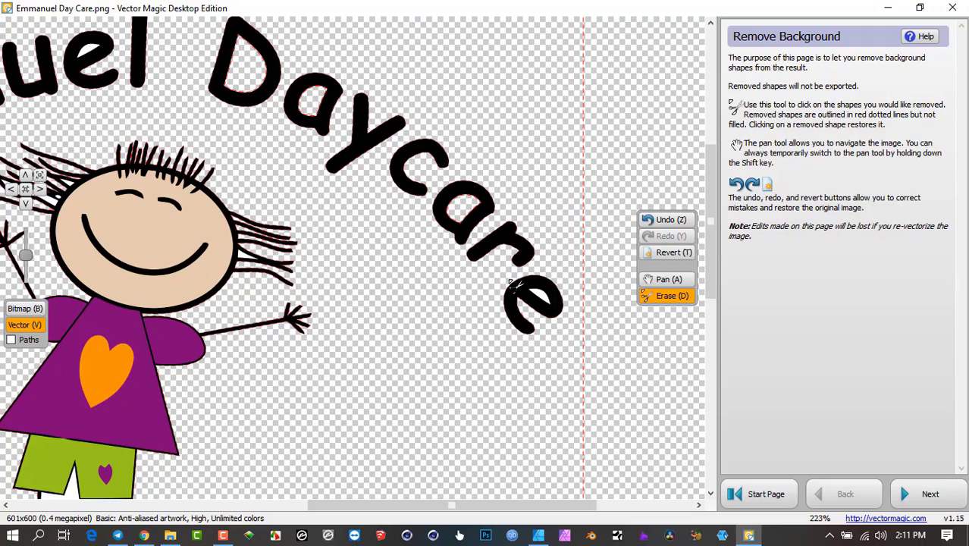
left_click(543, 298)
key("a")
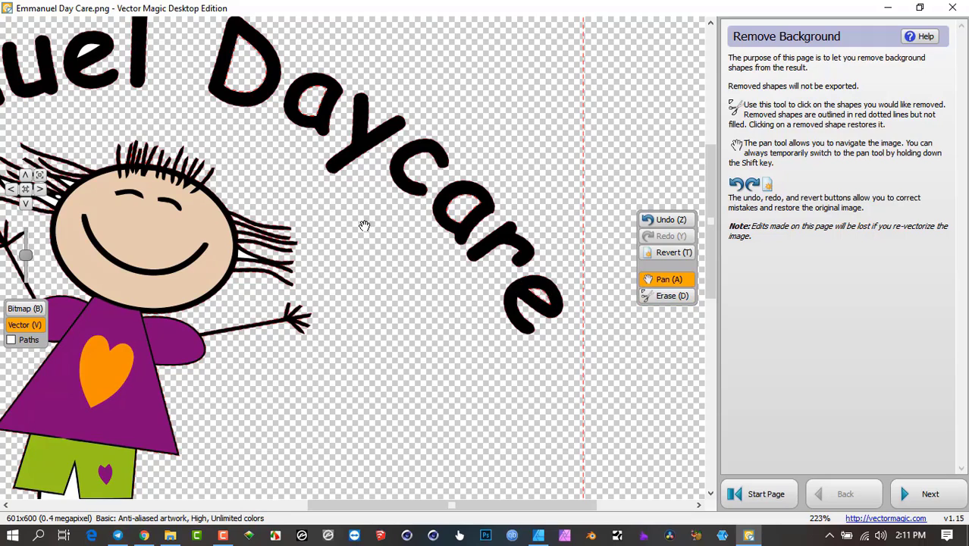
mouse_move(363, 223)
left_mouse_down()
mouse_move(674, 258)
mouse_move(699, 294)
left_mouse_up()
left_click_drag(469, 209, 525, 197)
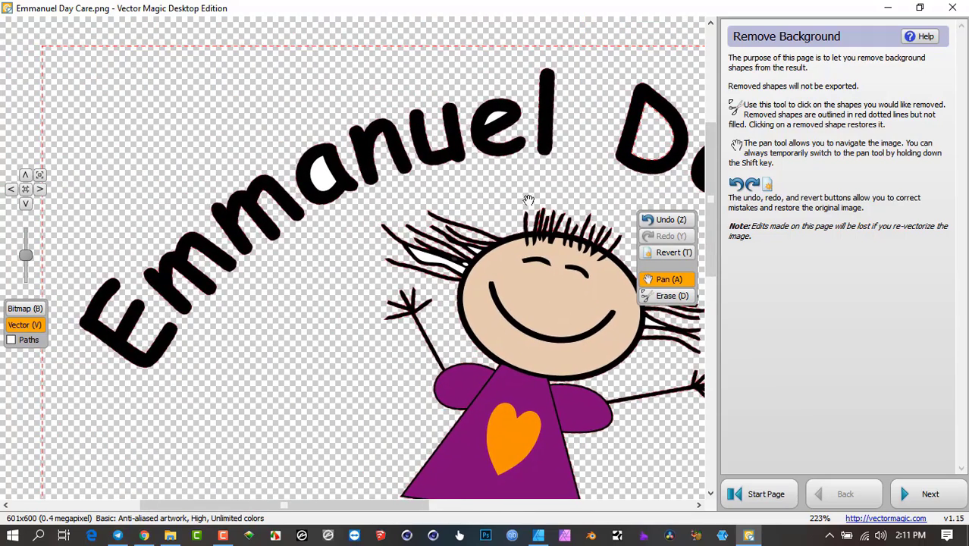
key("d")
left_click(496, 114)
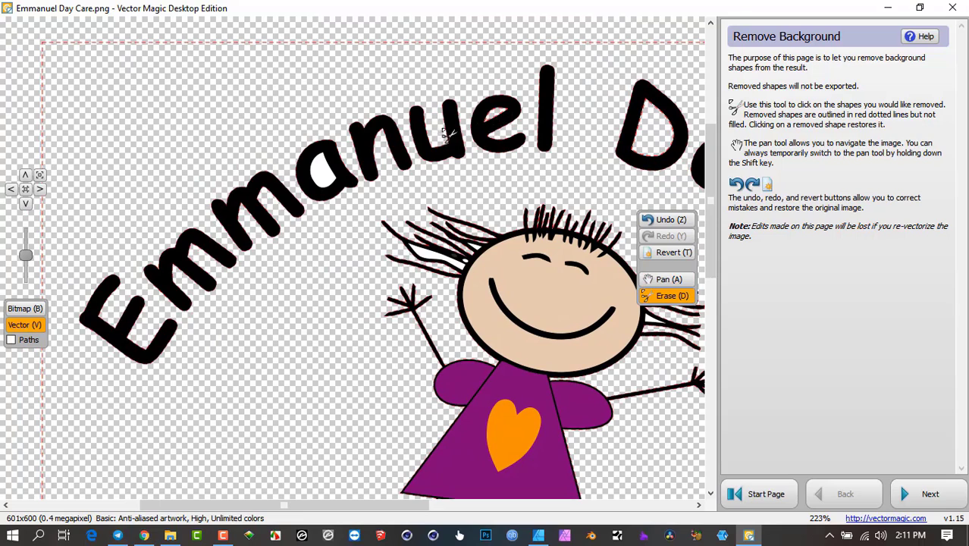
left_click(324, 172)
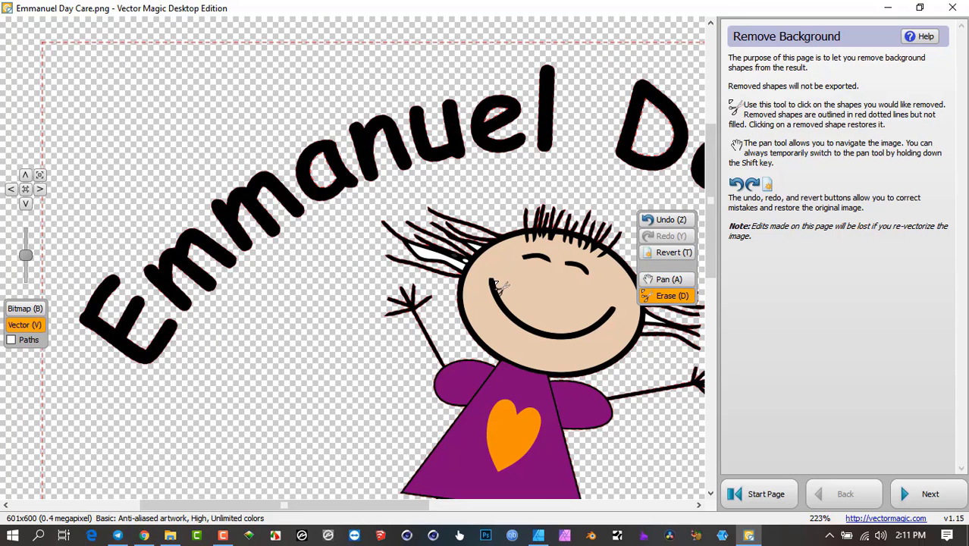
Erase the white shape between the girl's legs and the fill inside the 'd' of 'difference'.
key("a")
mouse_move(501, 287)
left_mouse_down()
mouse_move(444, 237)
mouse_move(446, 164)
left_mouse_up()
key("d")
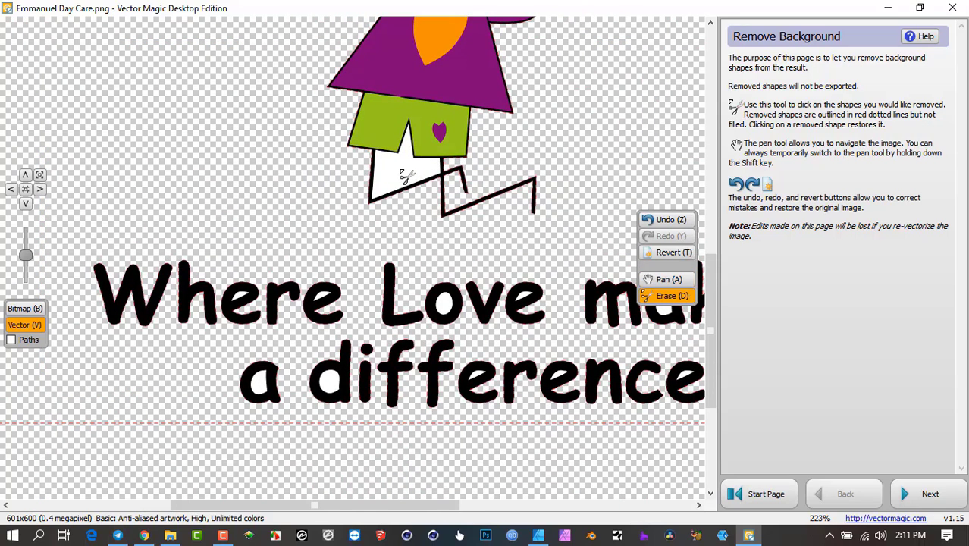
left_click(405, 176)
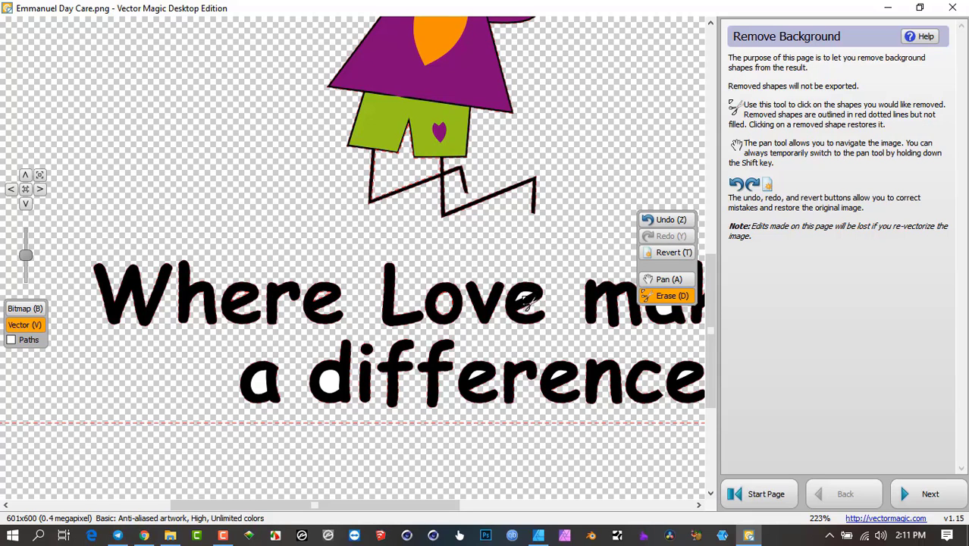
key("a")
left_click_drag(569, 294, 368, 278)
key("d")
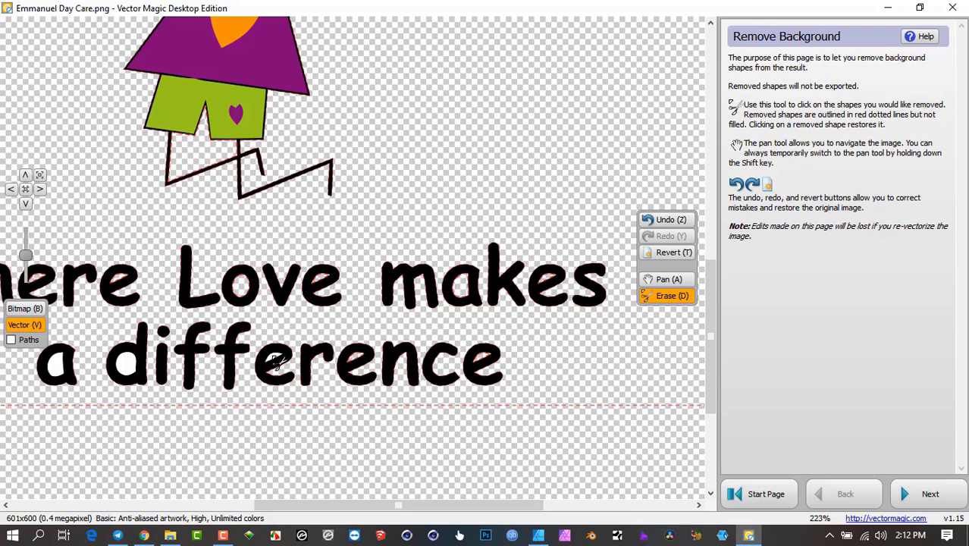
left_click(138, 373)
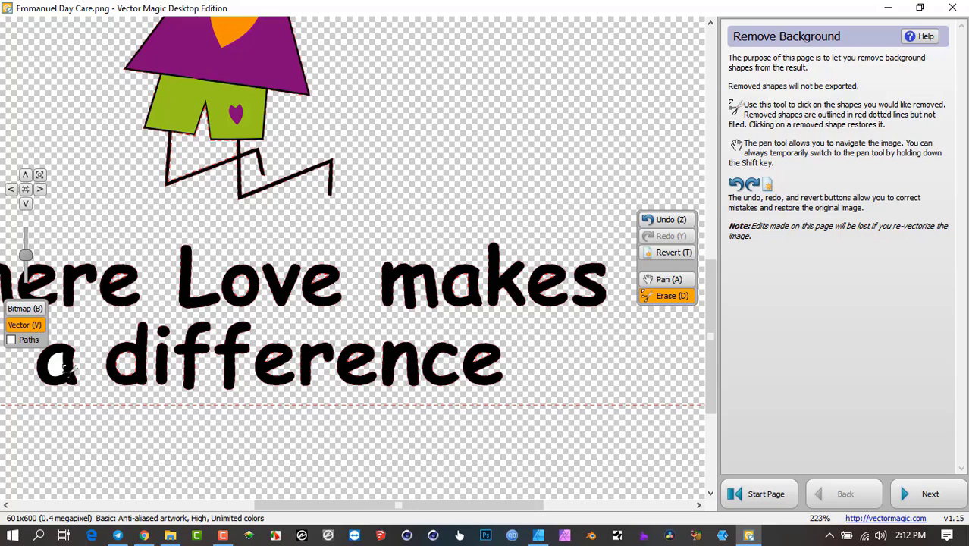
Pan and zoom out to centre the whole logo and tagline in view.
key("a")
mouse_move(67, 367)
left_mouse_down()
mouse_move(522, 365)
mouse_move(398, 366)
left_mouse_up()
left_click_drag(551, 303, 331, 307)
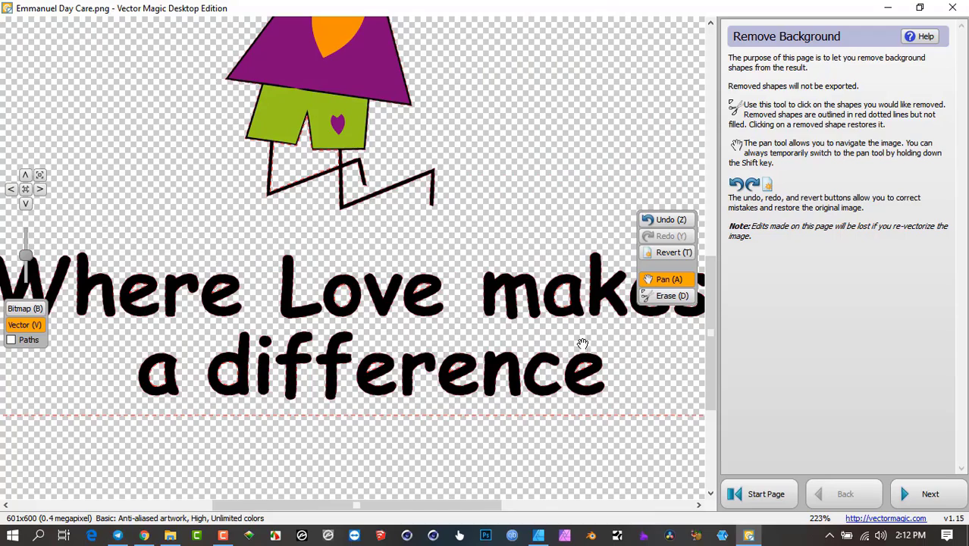
left_click_drag(582, 343, 479, 351)
scroll(479, 351, "down", 5)
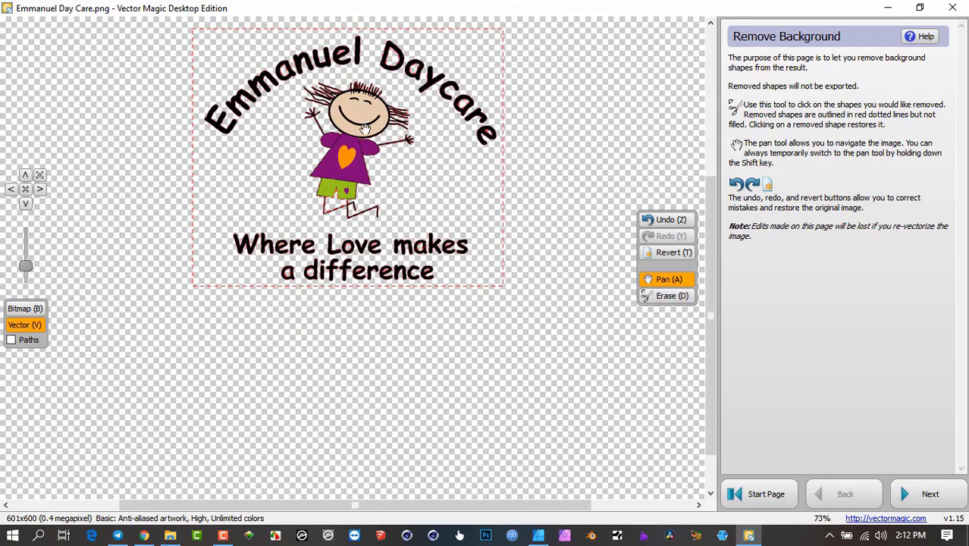
left_click_drag(361, 134, 406, 231)
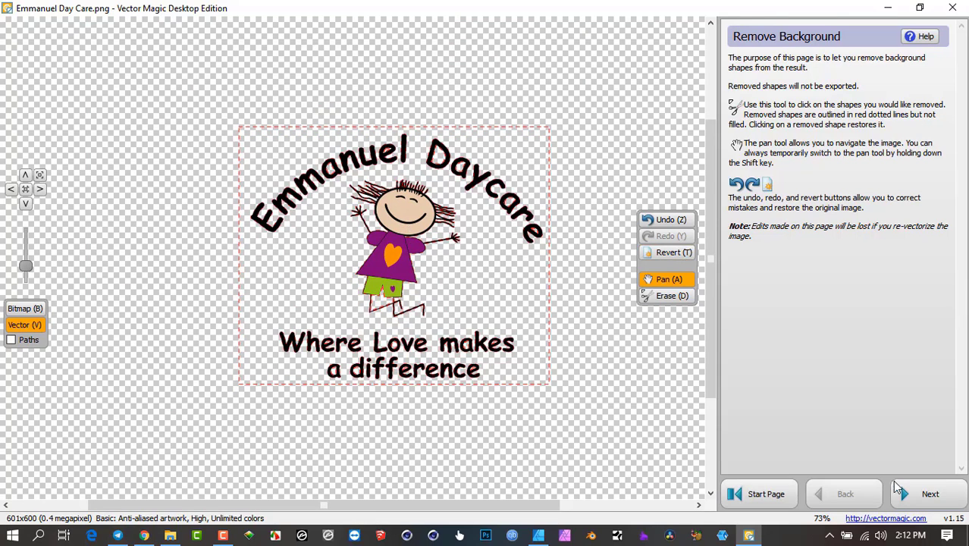
Advance to Export Result, check the Save As formats without saving, and open the drag-out format list.
left_click(924, 493)
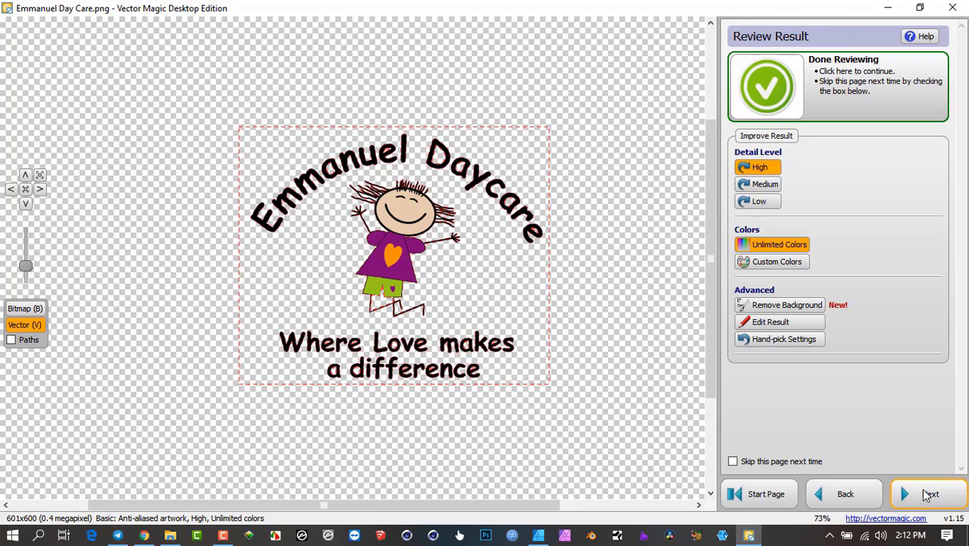
left_click(926, 495)
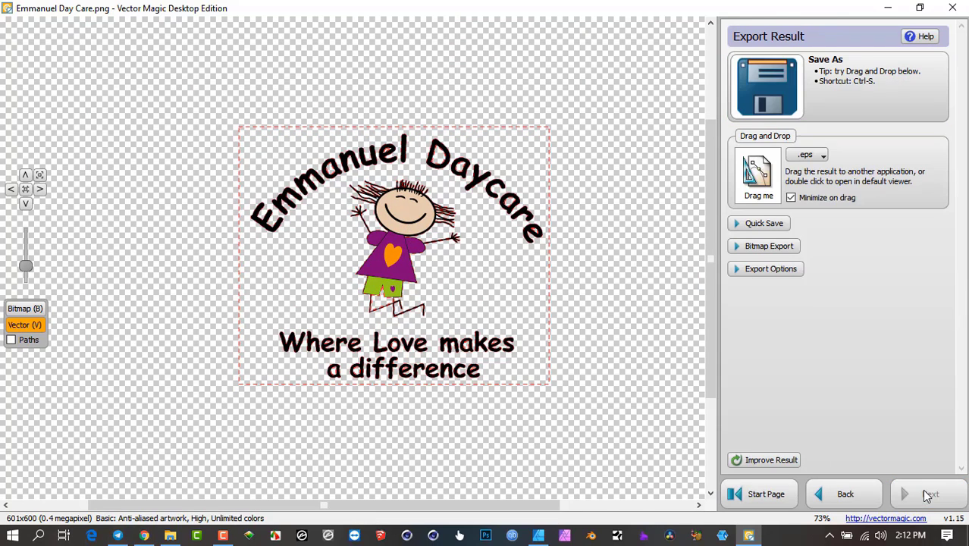
left_click(786, 88)
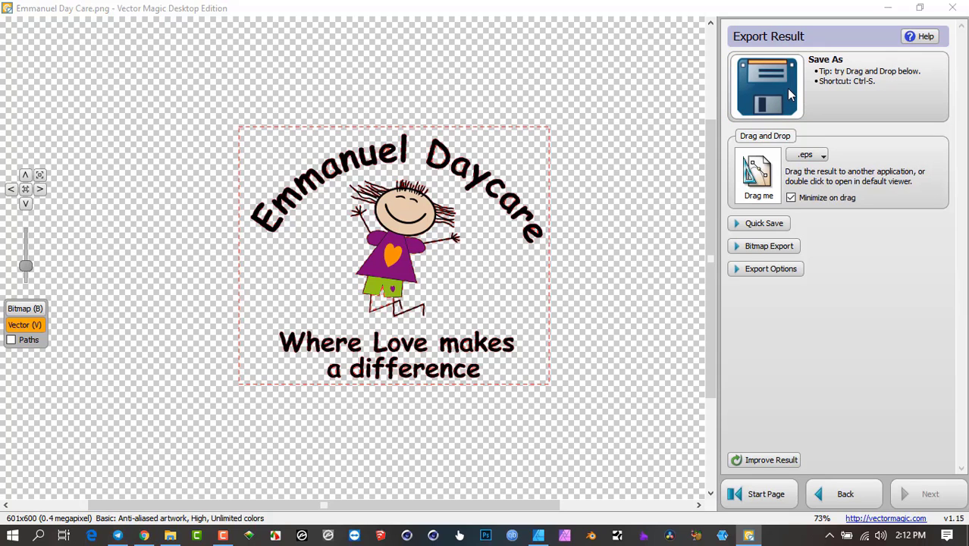
left_click(179, 302)
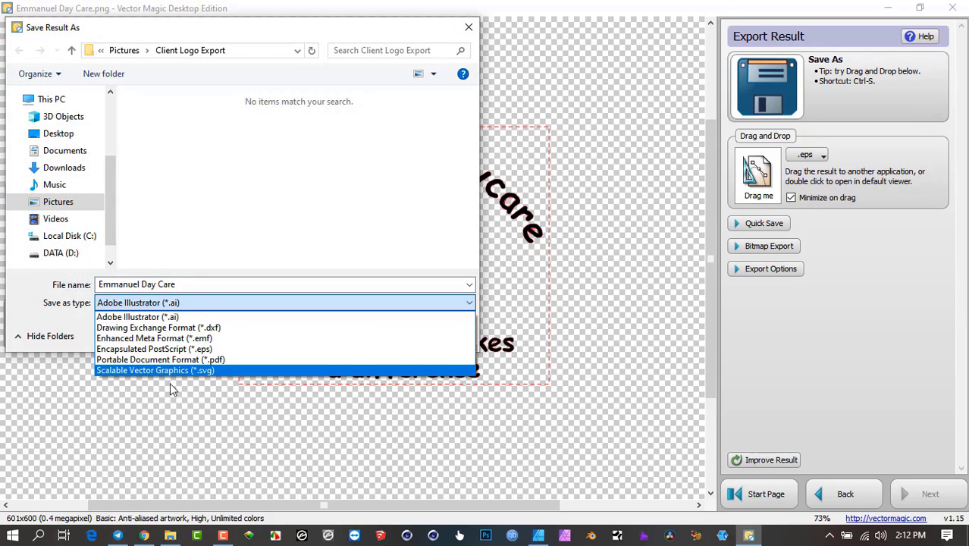
left_click(368, 271)
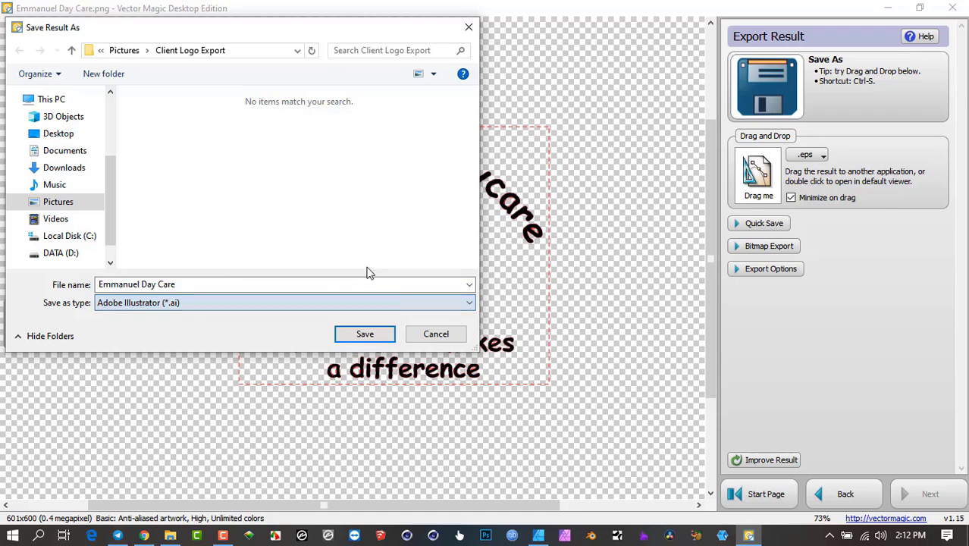
left_click(433, 331)
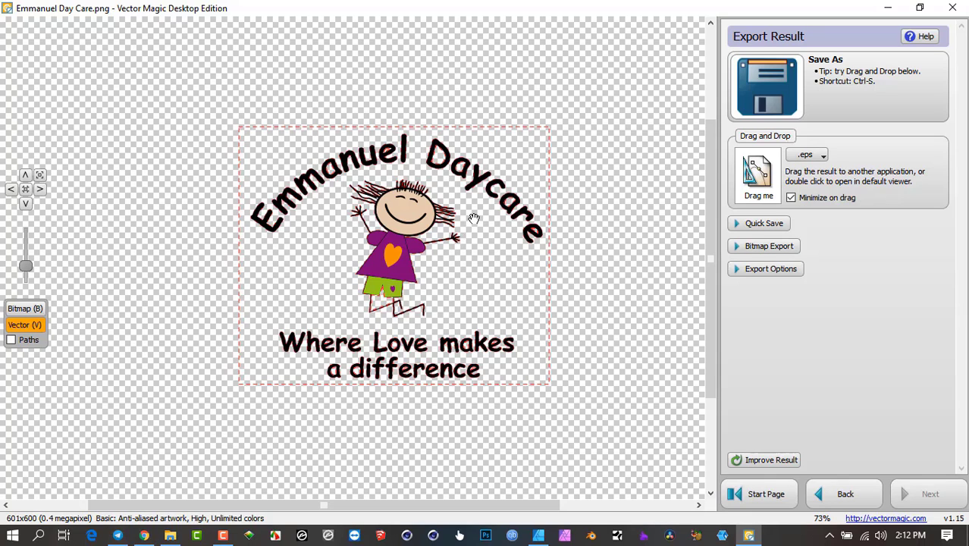
left_click(811, 155)
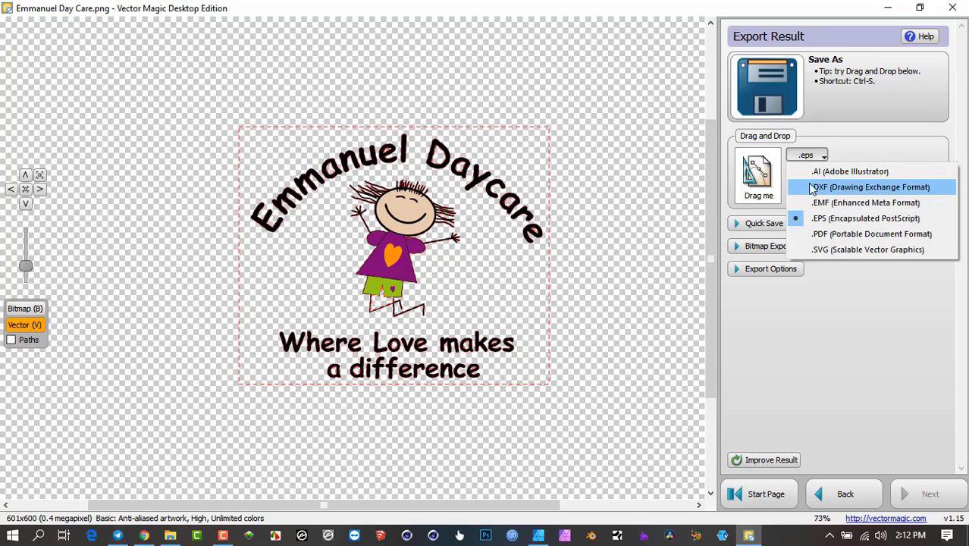
Set the drag-out format to EPS and drop the logo onto the Affinity Designer canvas.
left_click(821, 220)
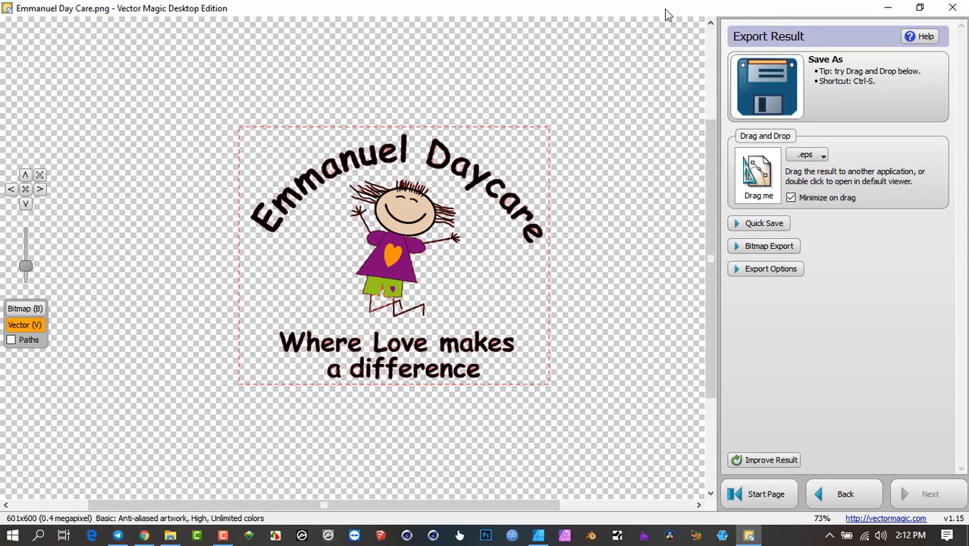
left_click_drag(664, 9, 814, 37)
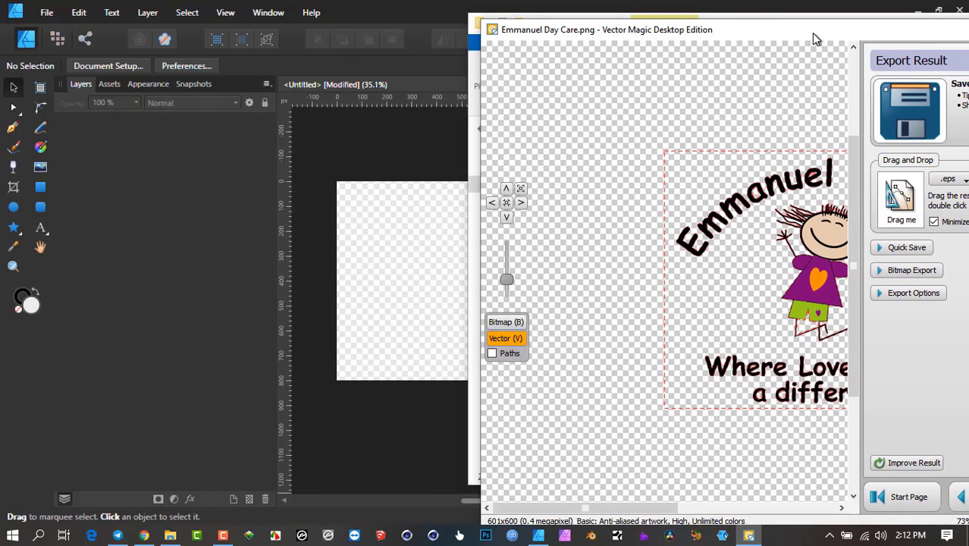
left_click_drag(900, 198, 420, 262)
left_click(420, 262)
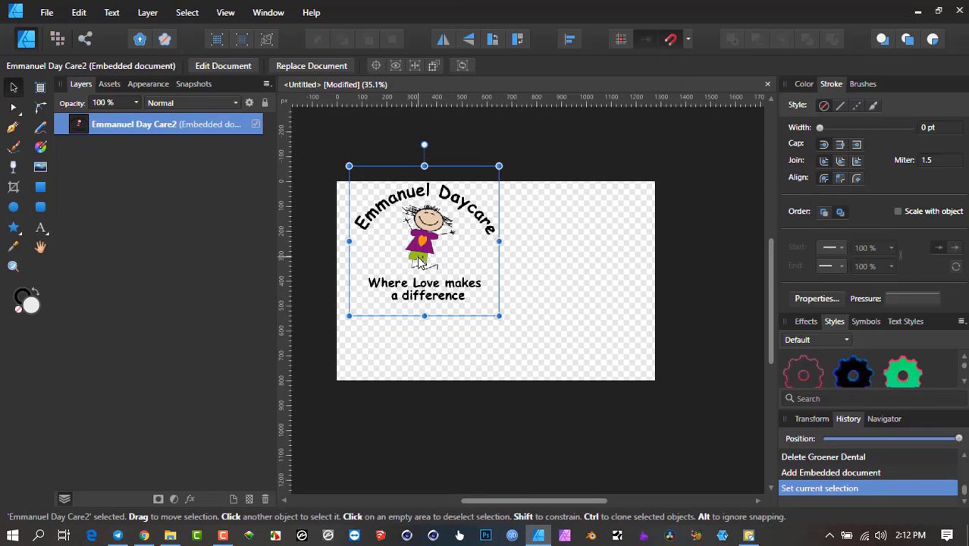
scroll(485, 269, "up", 2)
scroll(494, 269, "up", 7)
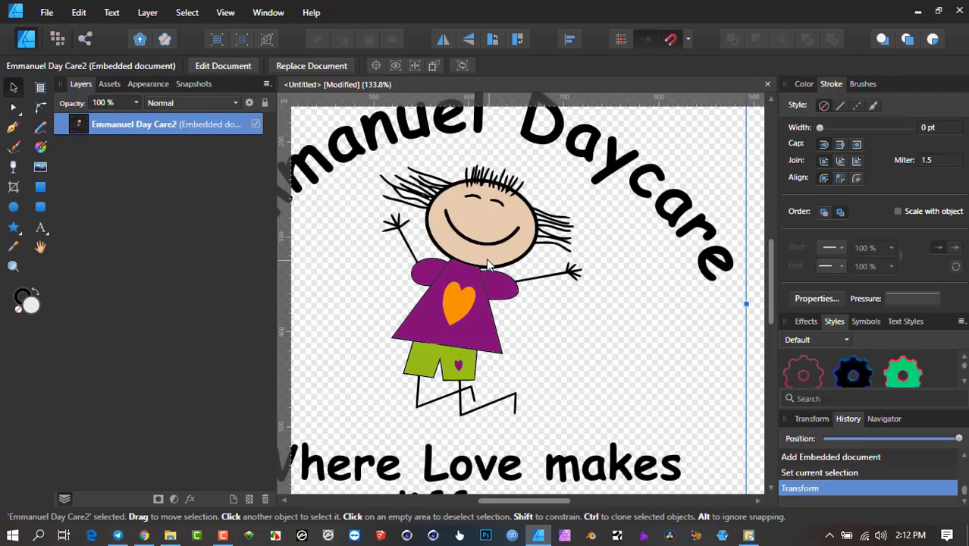
Open the embedded logo document, dismiss the colour profile notice, and expand its curve layers.
double_click(474, 220)
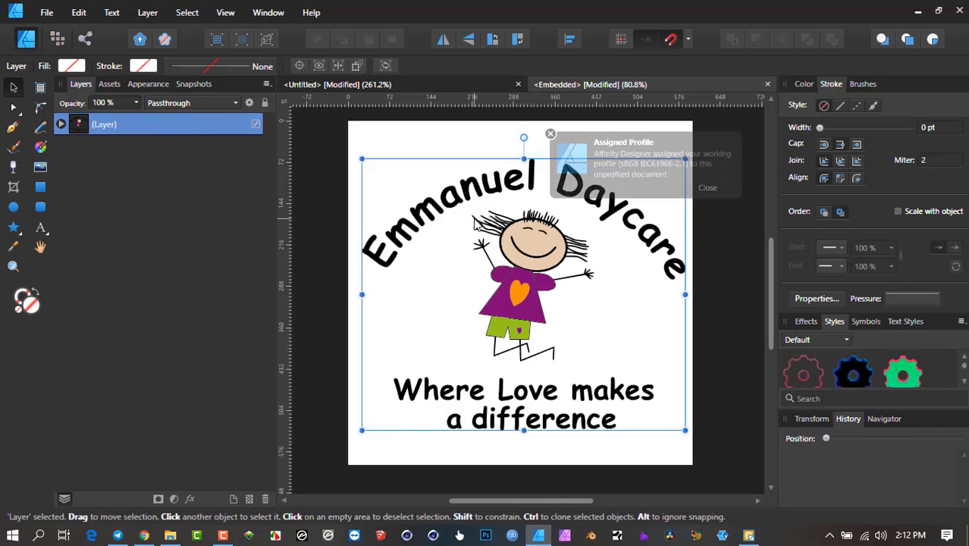
left_click(711, 188)
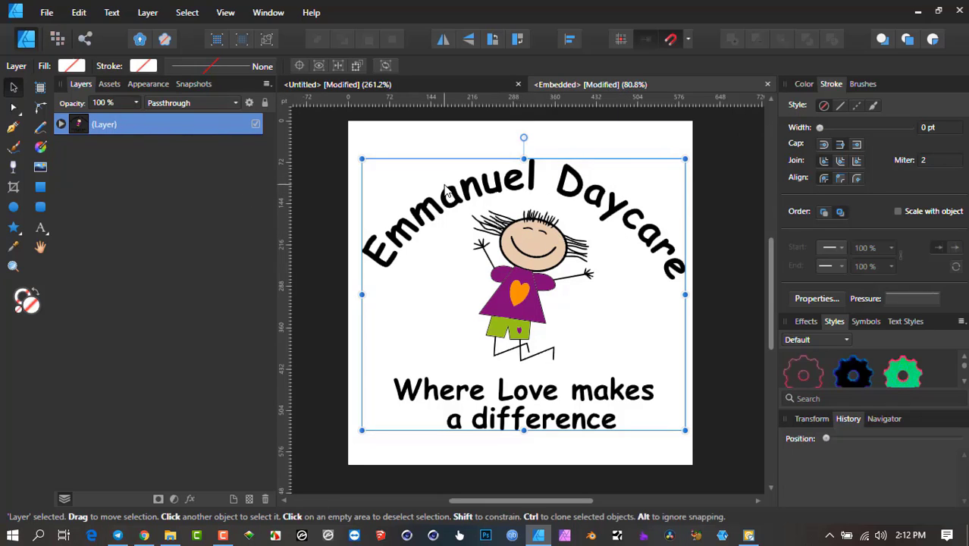
left_click(61, 124)
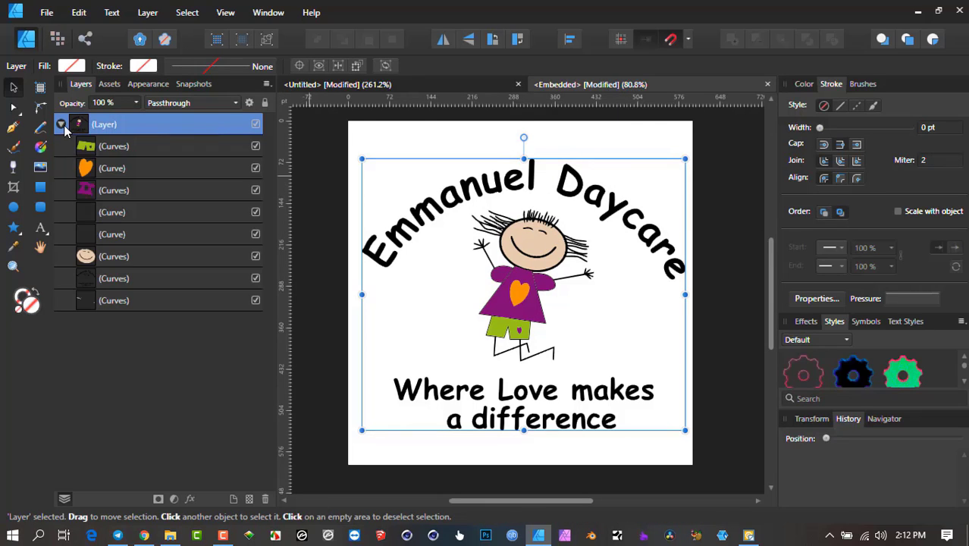
Select the black outline and face curves to inspect their editable nodes, then deselect.
left_click(443, 209)
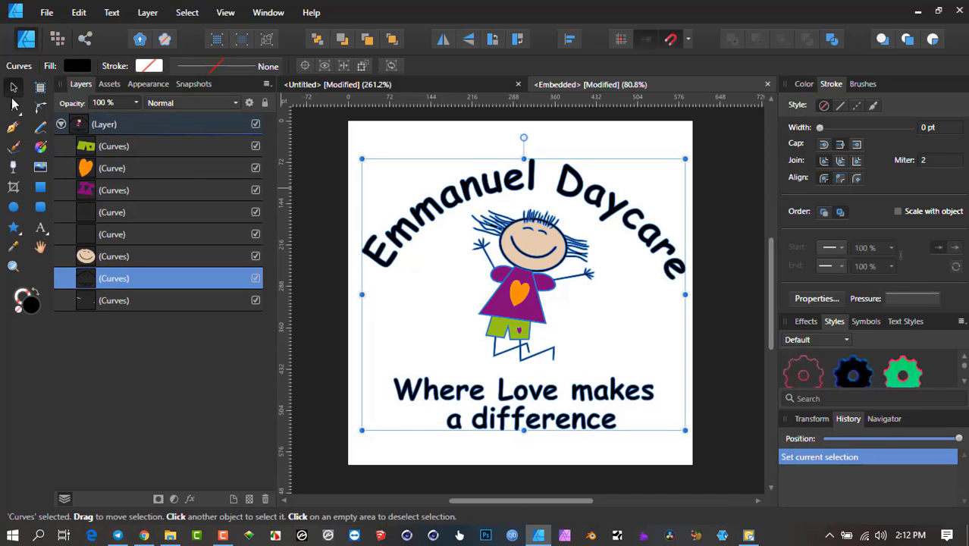
left_click(12, 106)
scroll(515, 223, "up", 5)
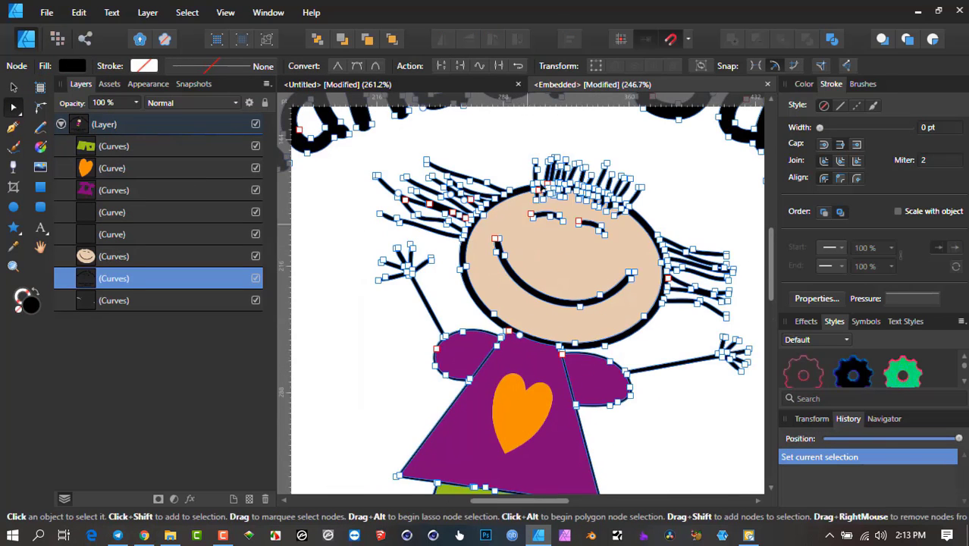
left_click(518, 118)
left_click(546, 258)
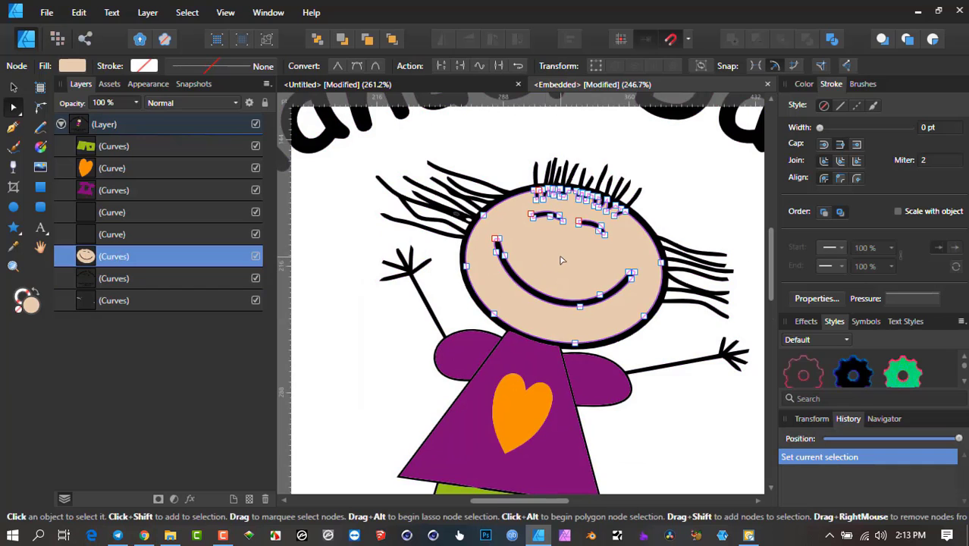
scroll(560, 260, "up", 2)
scroll(568, 249, "down", 3)
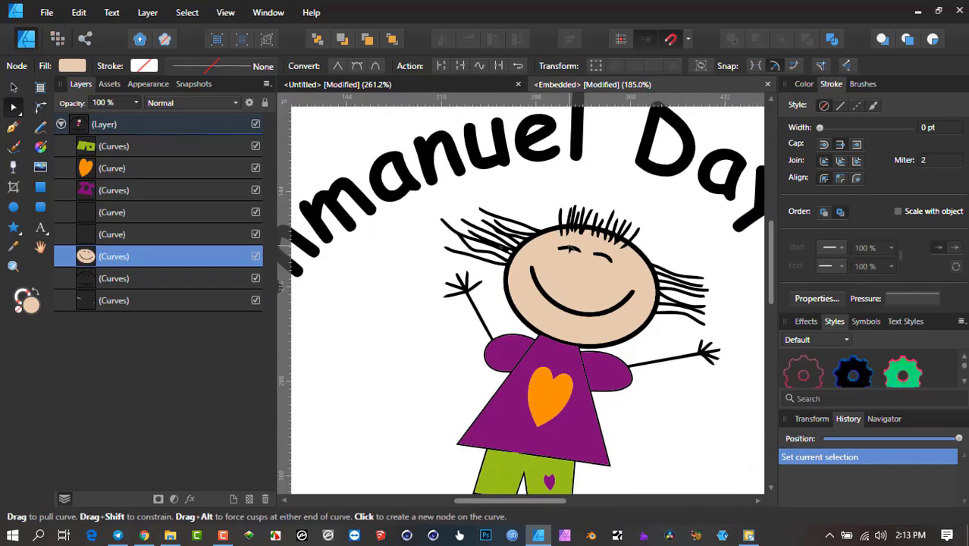
scroll(568, 250, "down", 1)
left_click(448, 301)
scroll(482, 303, "down", 5)
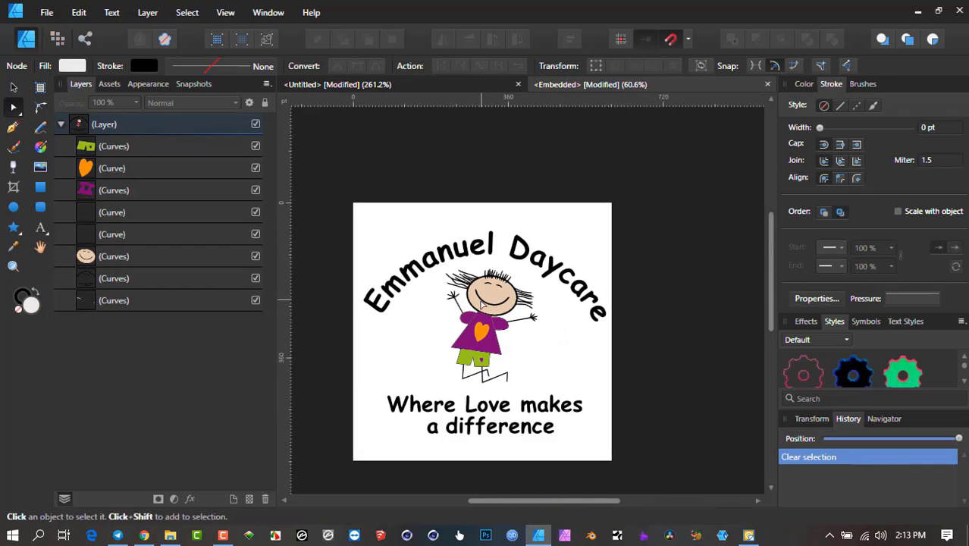
left_click_drag(483, 304, 485, 246)
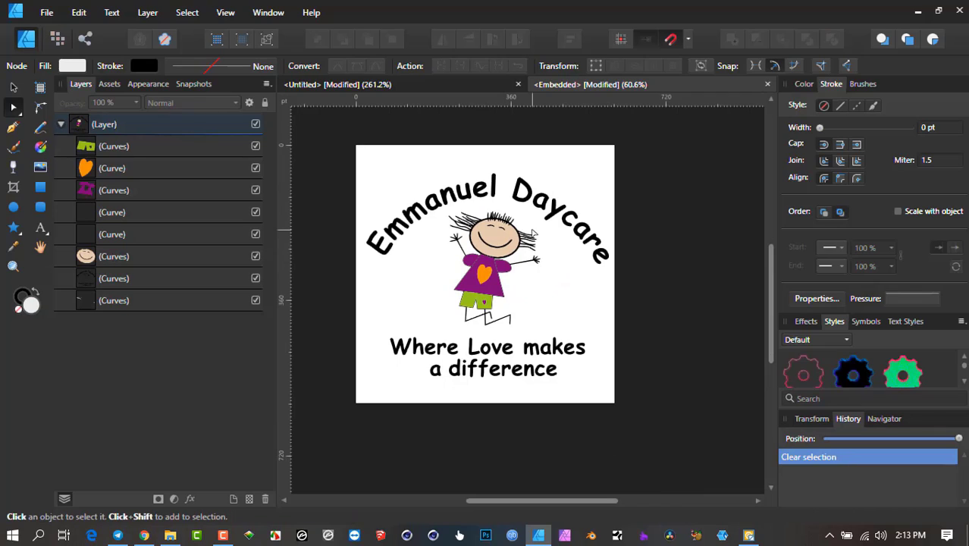